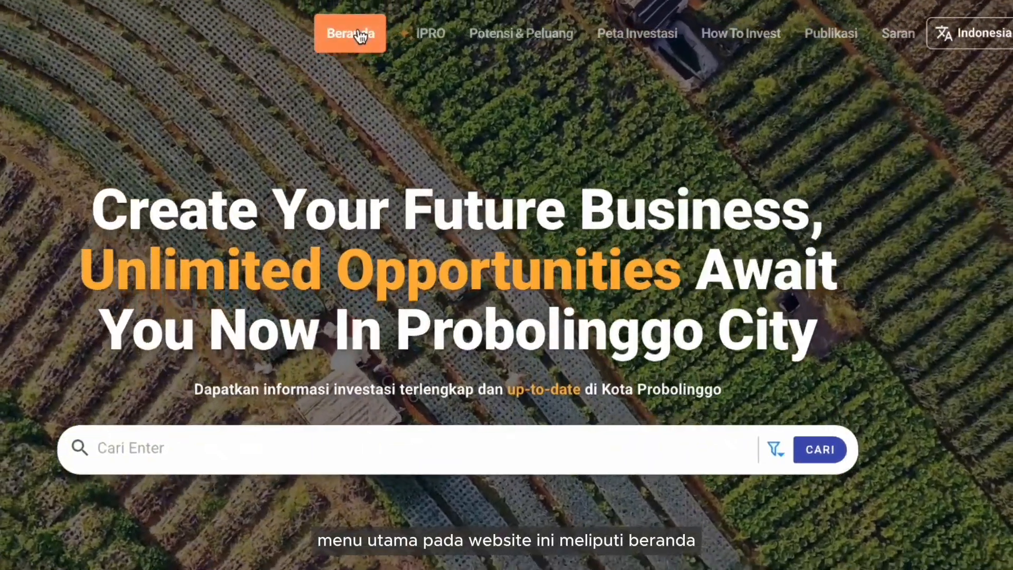
- Tour the IPRO, Potensi & Peluang, Peta Investasi, How To Invest, Publikasi and Saran pages
{"action": "left_click", "coordinate": [421, 34]}
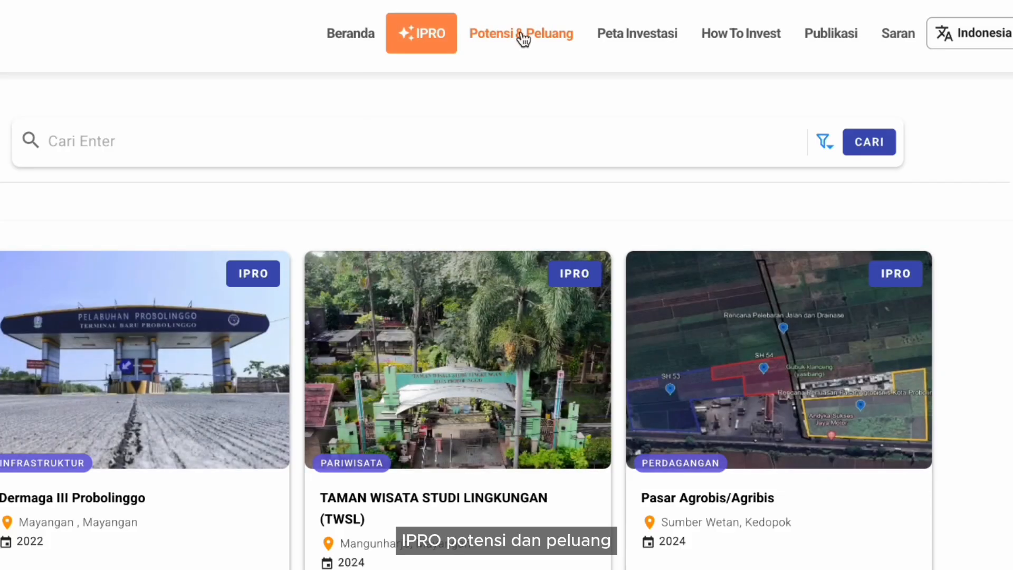
{"action": "left_click", "coordinate": [523, 35]}
{"action": "left_click", "coordinate": [632, 45]}
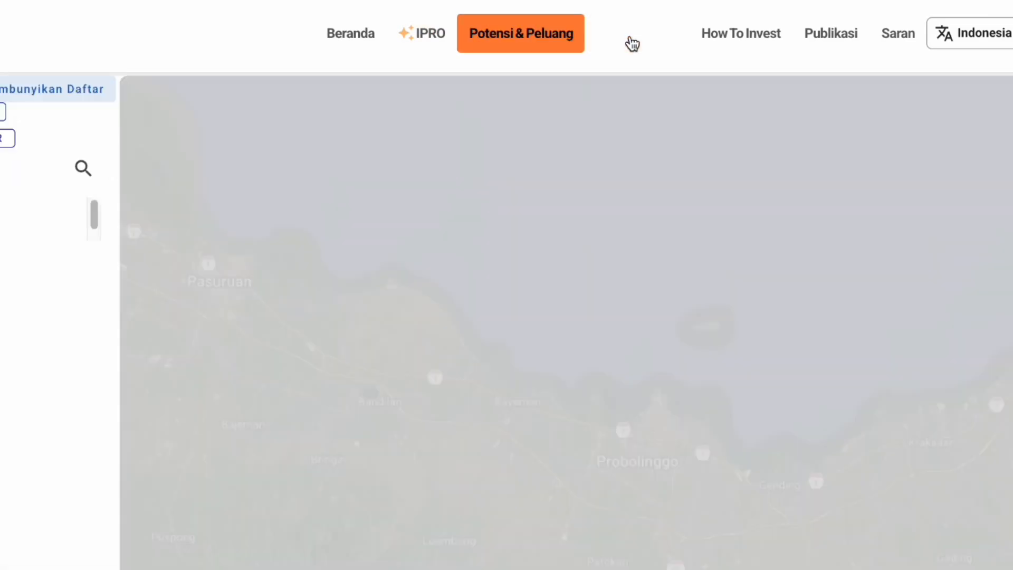
{"action": "left_click", "coordinate": [733, 38]}
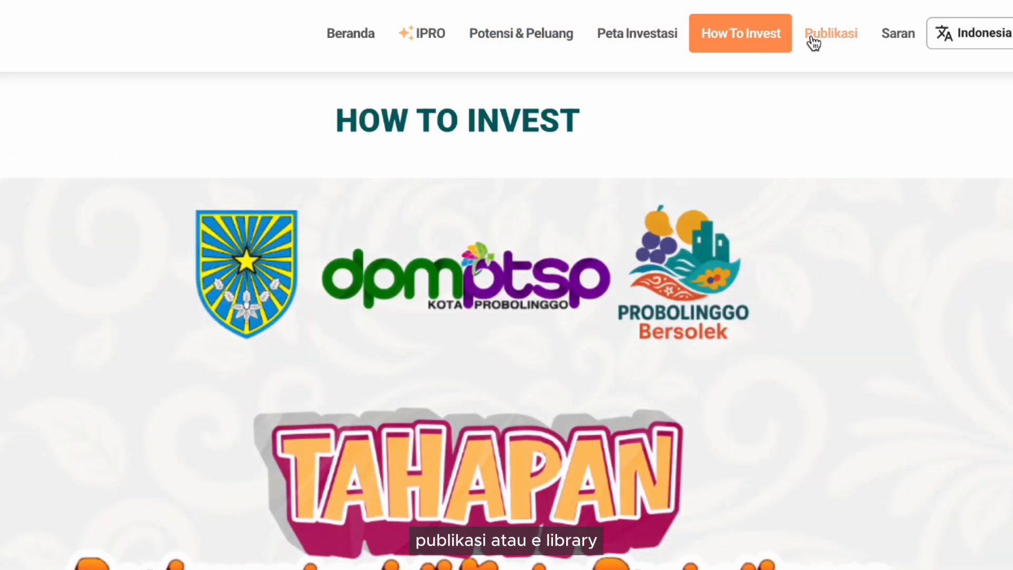
{"action": "left_click", "coordinate": [831, 42]}
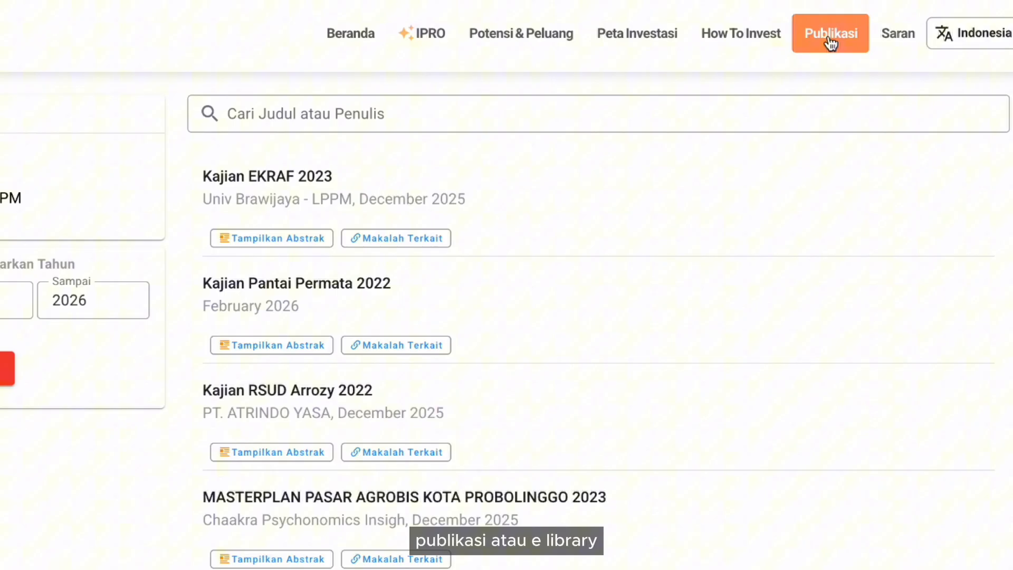
{"action": "left_click", "coordinate": [903, 49]}
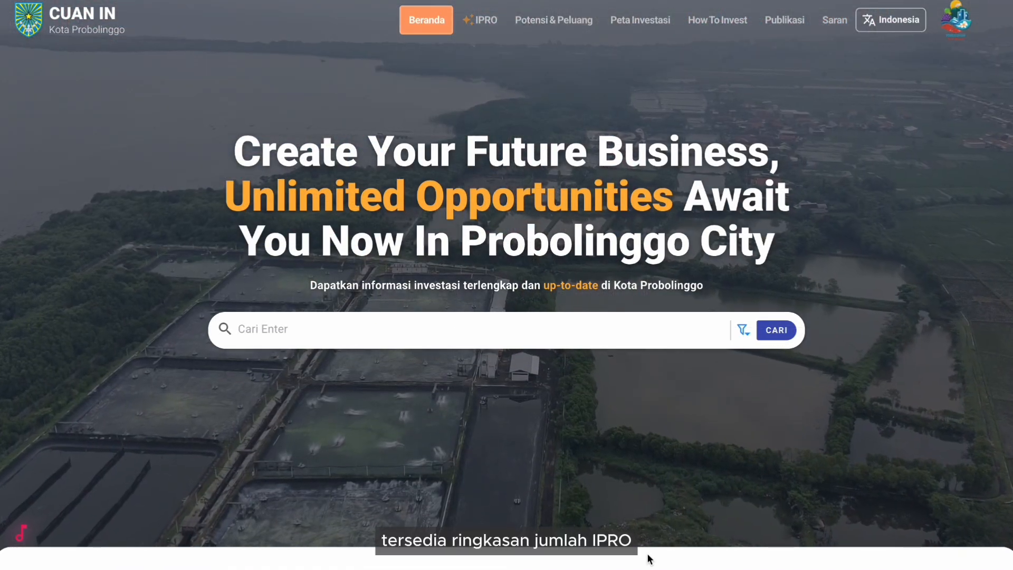
{"action": "scroll", "coordinate": [647, 553], "scroll_direction": "down", "scroll_amount": 4}
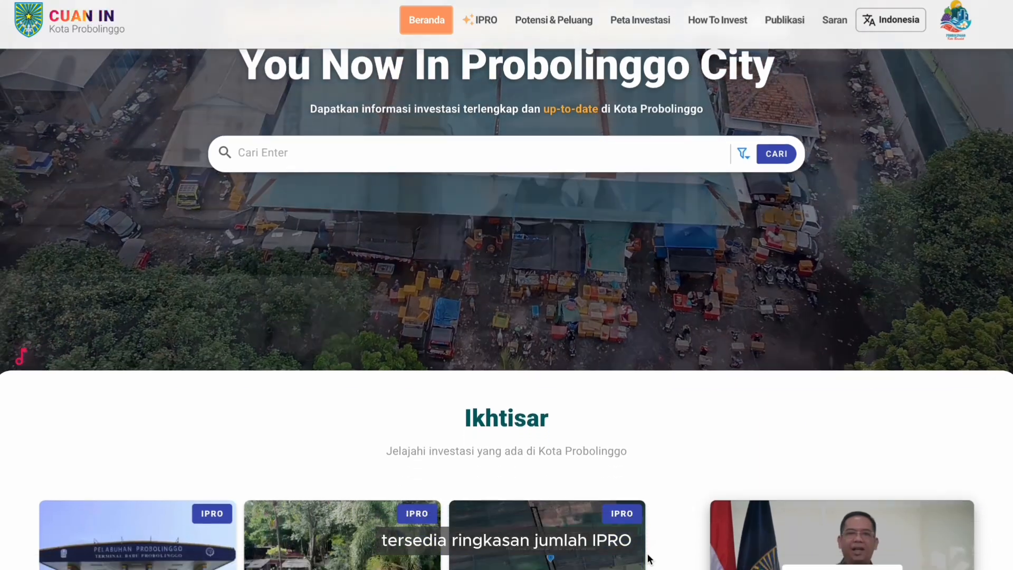
{"action": "scroll", "coordinate": [648, 558], "scroll_direction": "down", "scroll_amount": 3}
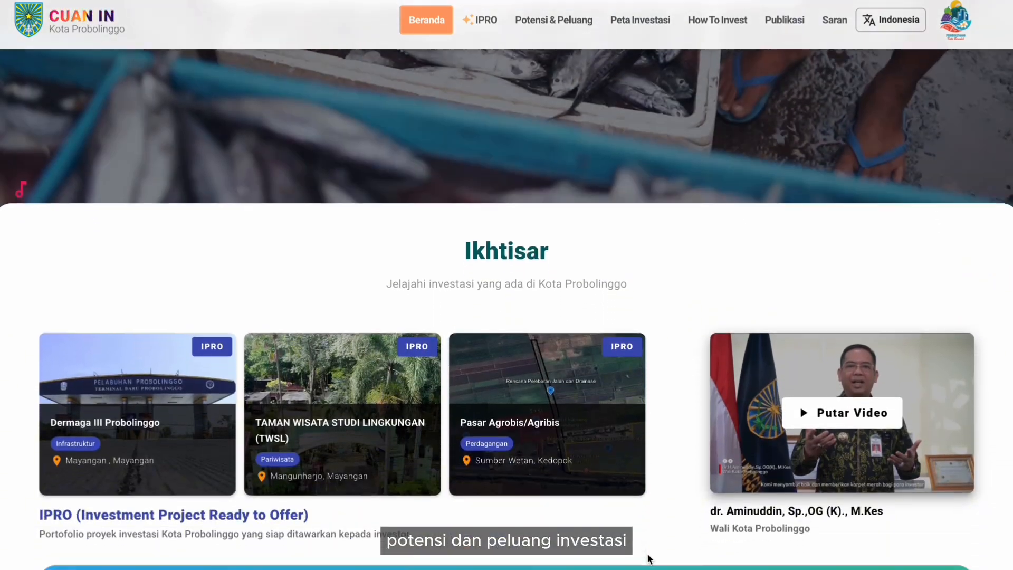
{"action": "scroll", "coordinate": [649, 558], "scroll_direction": "down", "scroll_amount": 2}
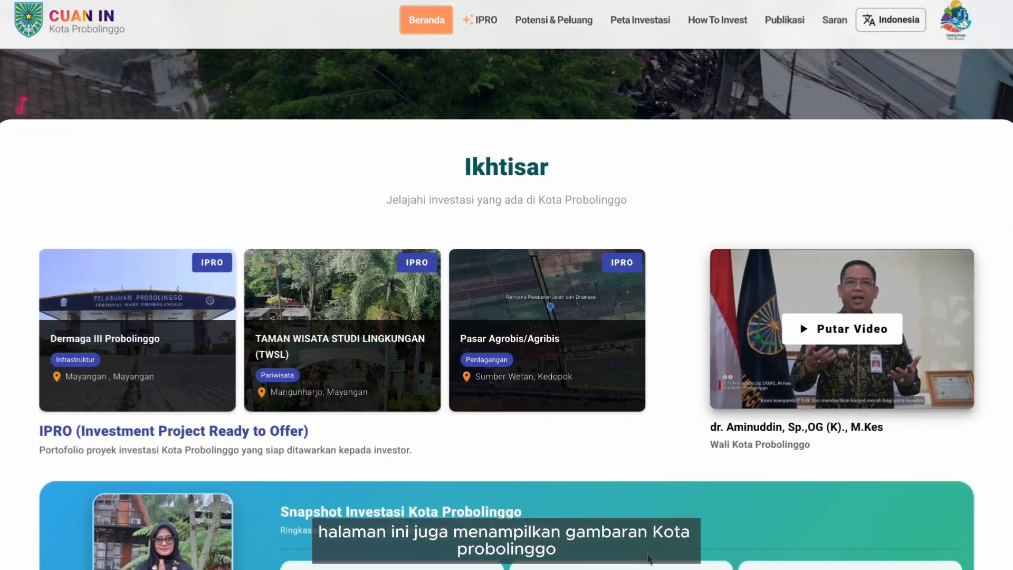
{"action": "scroll", "coordinate": [649, 558], "scroll_direction": "down", "scroll_amount": 1}
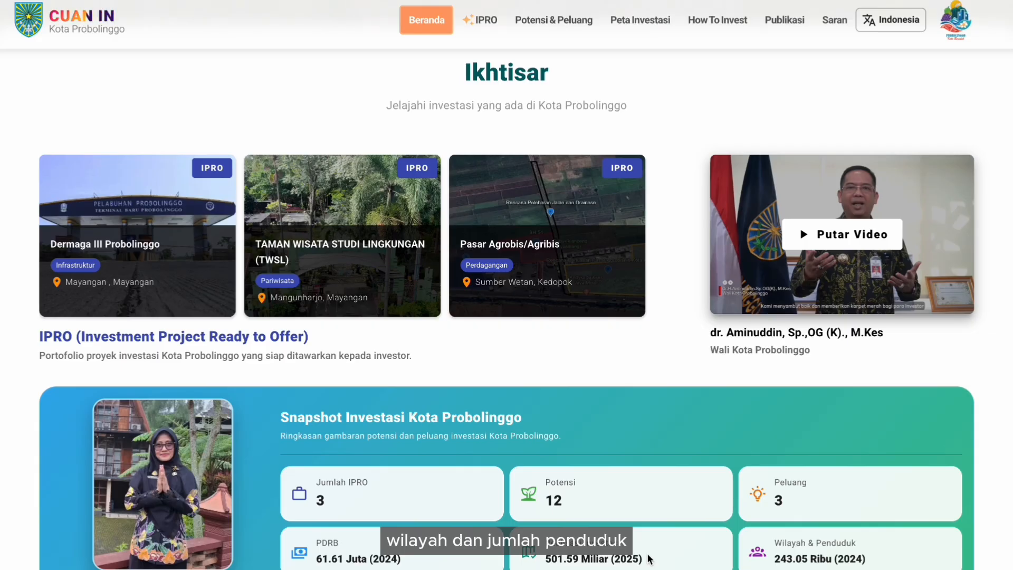
{"action": "scroll", "coordinate": [649, 558], "scroll_direction": "up", "scroll_amount": 8}
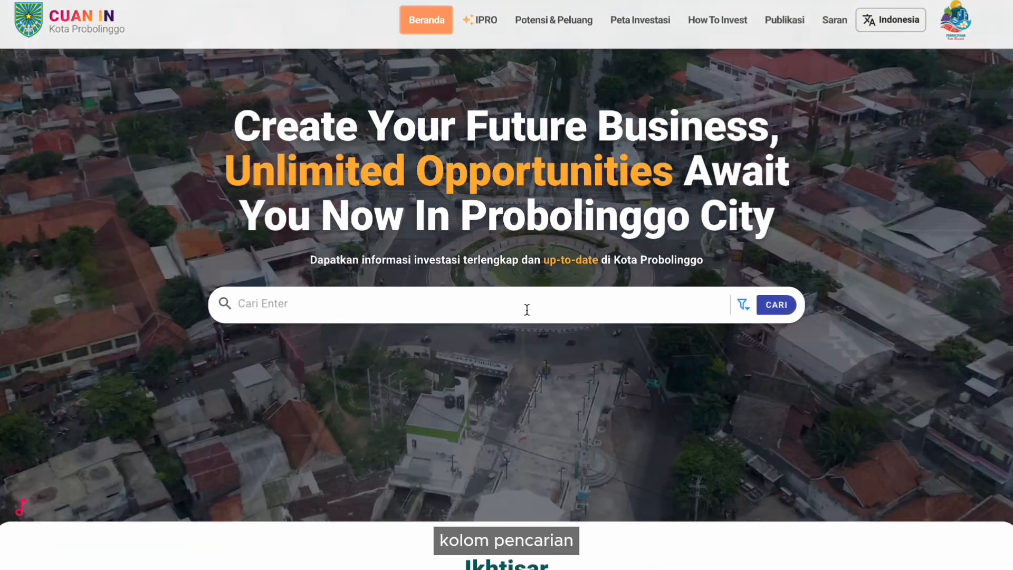
- Search the portal for 'Dermaga', then go to the IPRO project listing
{"action": "left_click", "coordinate": [526, 306]}
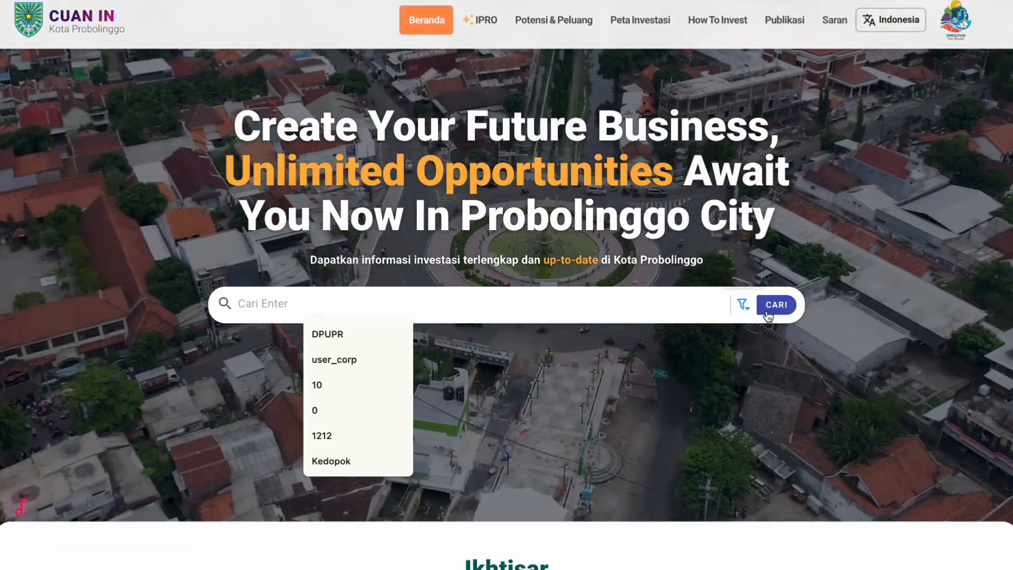
{"action": "left_click", "coordinate": [743, 305]}
{"action": "left_click", "coordinate": [271, 266]}
{"action": "left_click", "coordinate": [303, 306]}
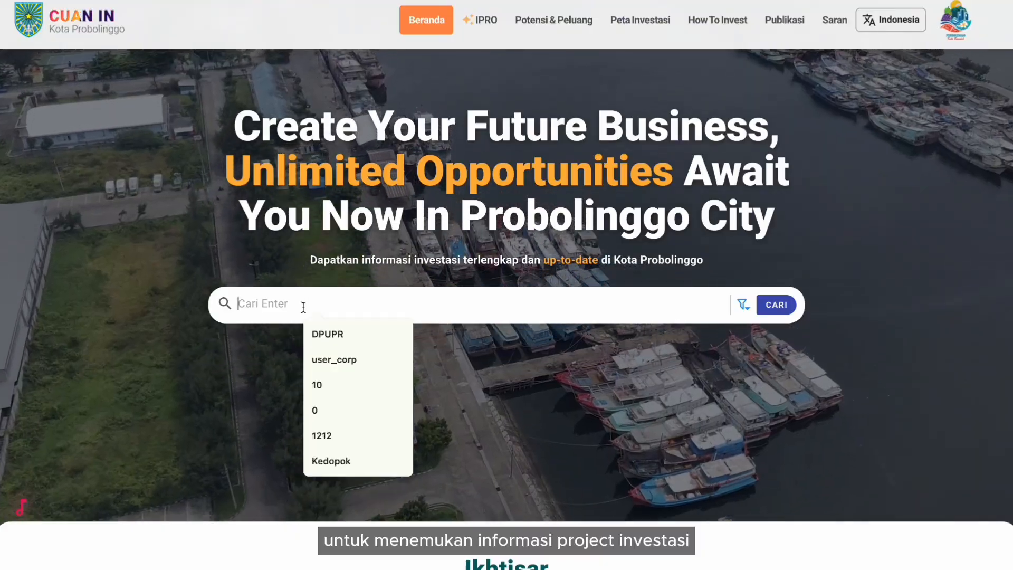
{"action": "type", "text": "Dermaga"}
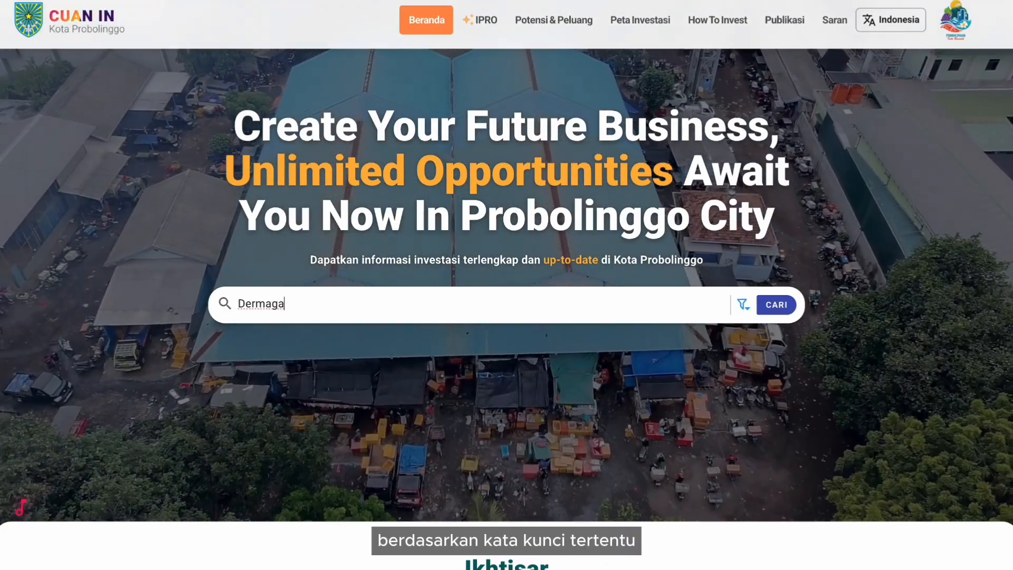
{"action": "key", "text": "Return"}
{"action": "left_click", "coordinate": [479, 20]}
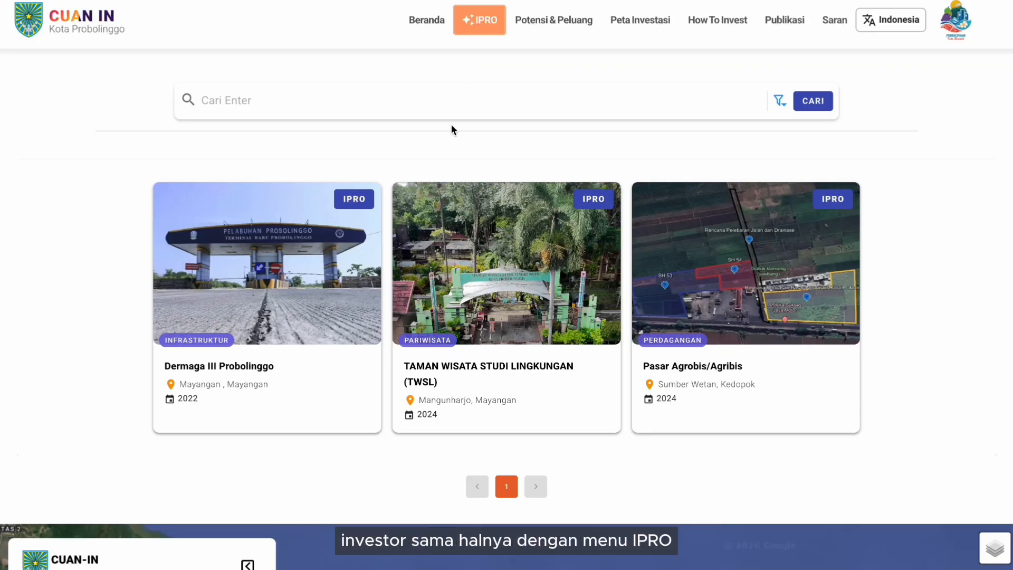
{"action": "left_click", "coordinate": [550, 23]}
{"action": "scroll", "coordinate": [469, 140], "scroll_direction": "down", "scroll_amount": 4}
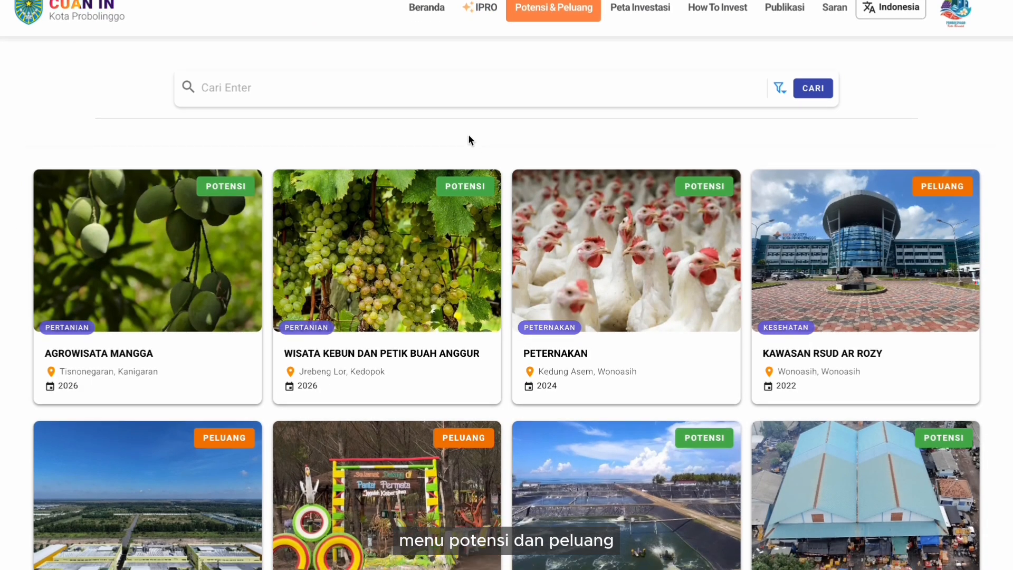
{"action": "scroll", "coordinate": [469, 140], "scroll_direction": "down", "scroll_amount": 7}
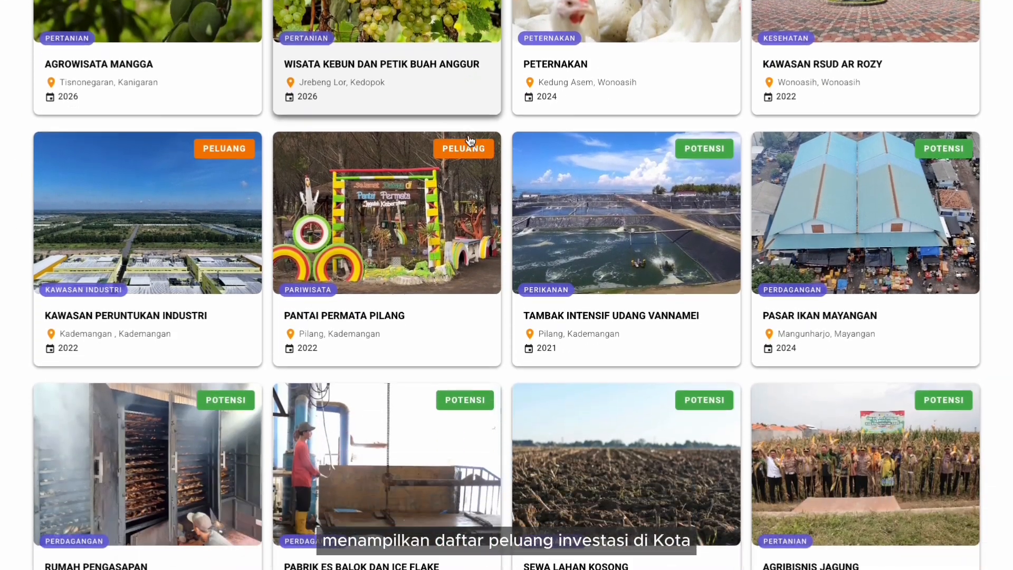
{"action": "scroll", "coordinate": [470, 140], "scroll_direction": "down", "scroll_amount": 7}
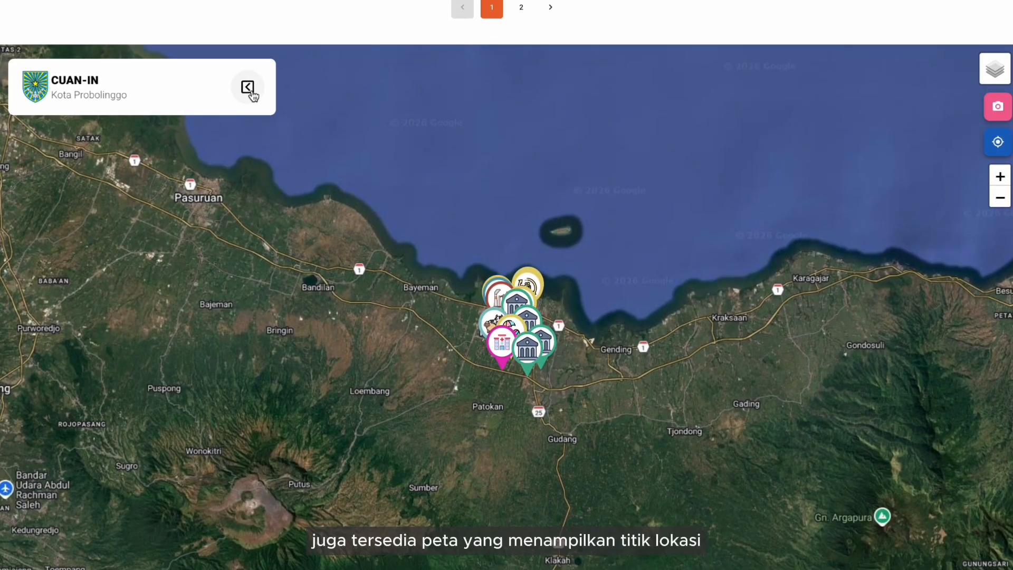
{"action": "left_click", "coordinate": [247, 89]}
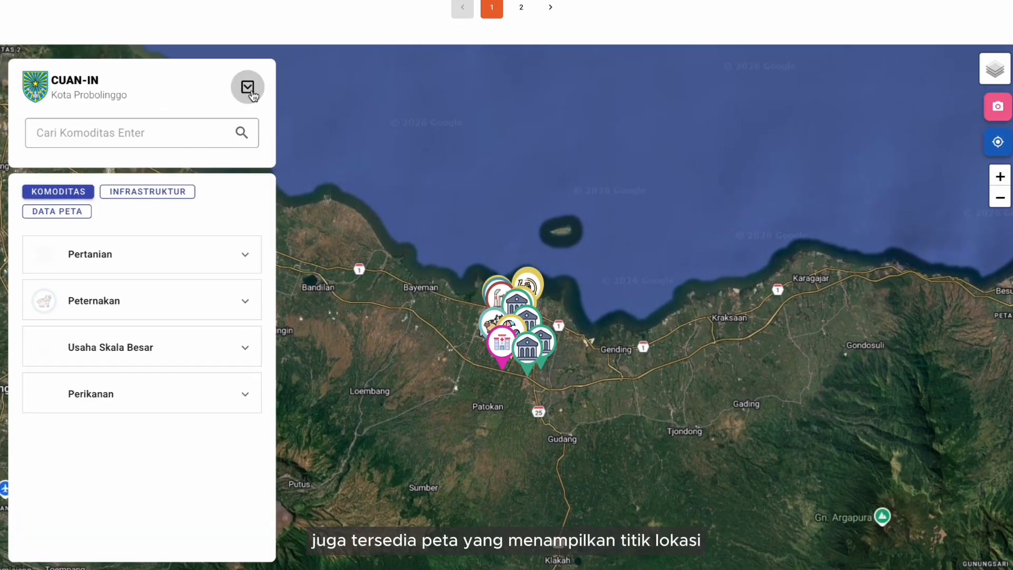
{"action": "left_click", "coordinate": [501, 348]}
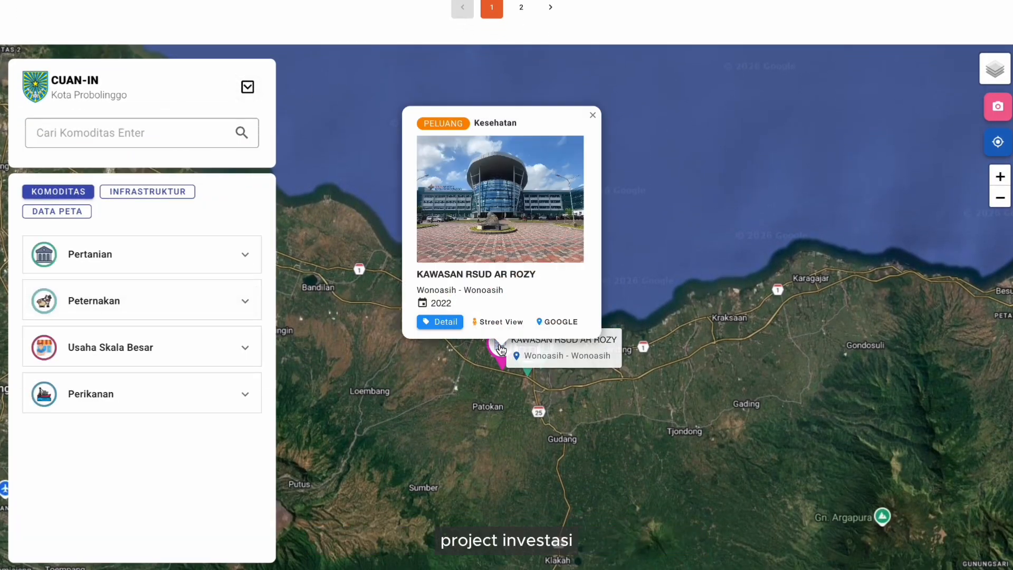
{"action": "left_click", "coordinate": [152, 200]}
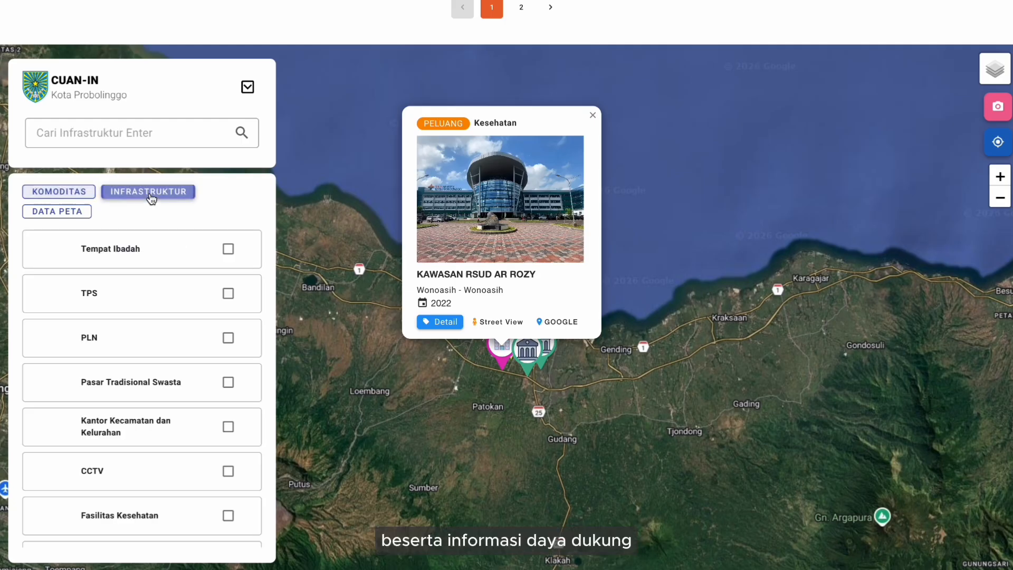
{"action": "left_click", "coordinate": [81, 193]}
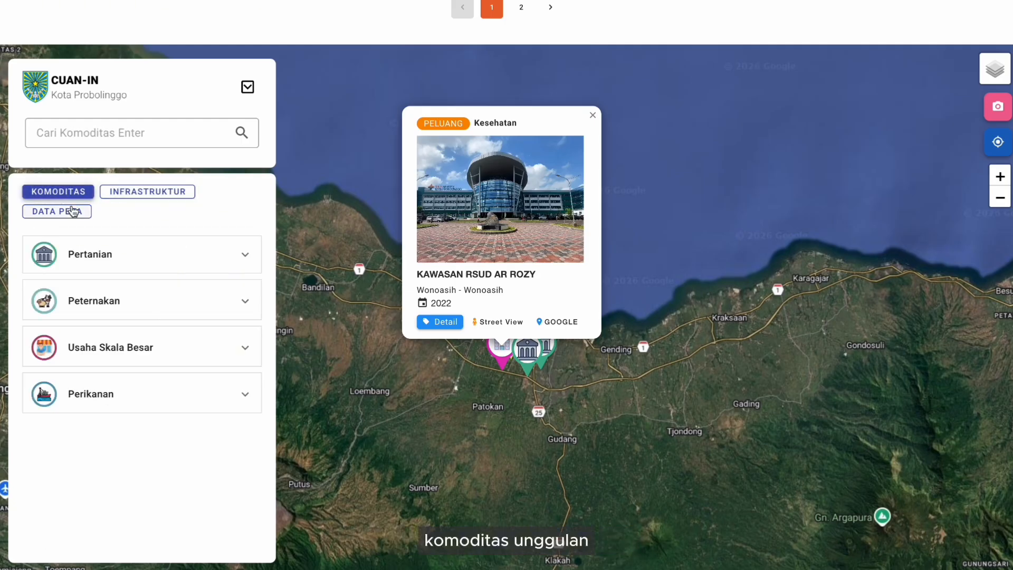
{"action": "left_click", "coordinate": [134, 400]}
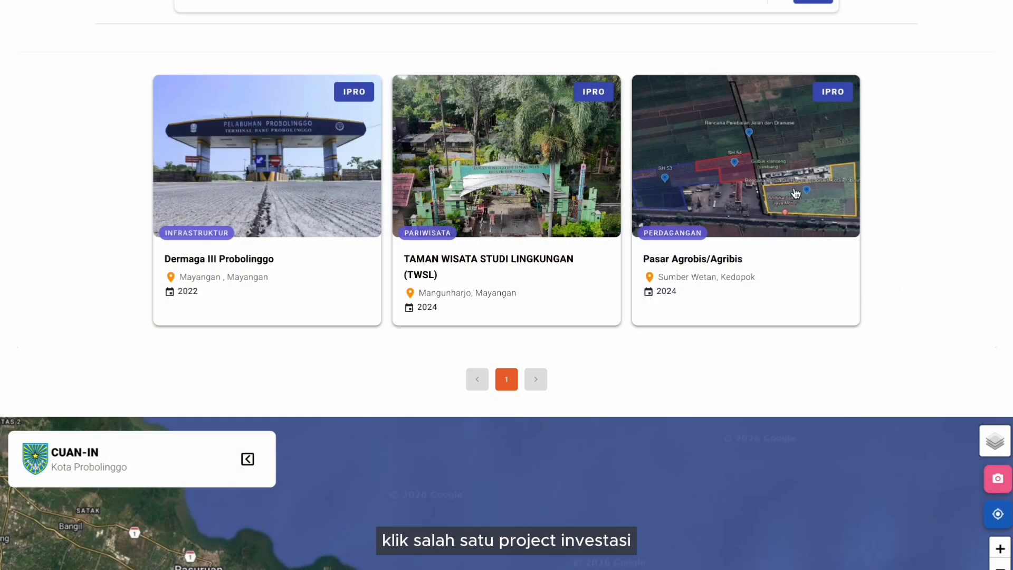
- Open the Pasar Agrobis/Agribis project and scroll down to its Informasi & Infomemo gallery
{"action": "left_click", "coordinate": [746, 204]}
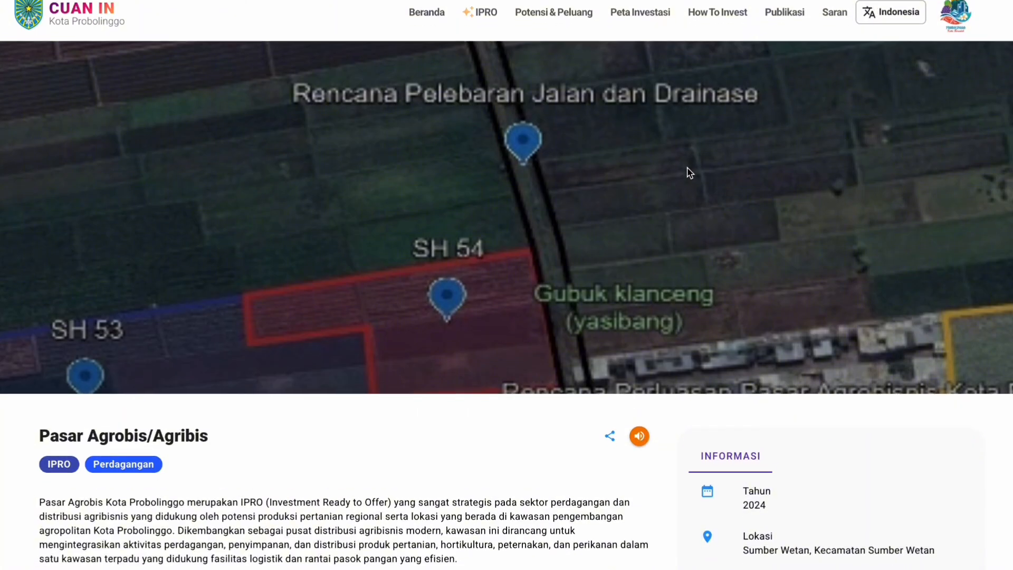
{"action": "scroll", "coordinate": [690, 173], "scroll_direction": "down", "scroll_amount": 2}
{"action": "scroll", "coordinate": [690, 172], "scroll_direction": "down", "scroll_amount": 1}
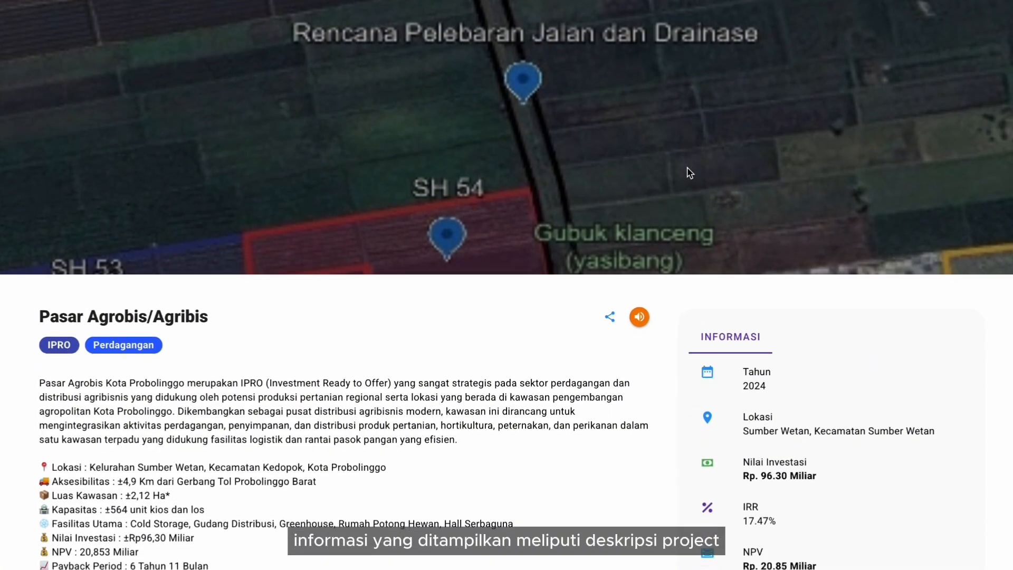
{"action": "scroll", "coordinate": [690, 172], "scroll_direction": "down", "scroll_amount": 2}
{"action": "scroll", "coordinate": [687, 168], "scroll_direction": "down", "scroll_amount": 1}
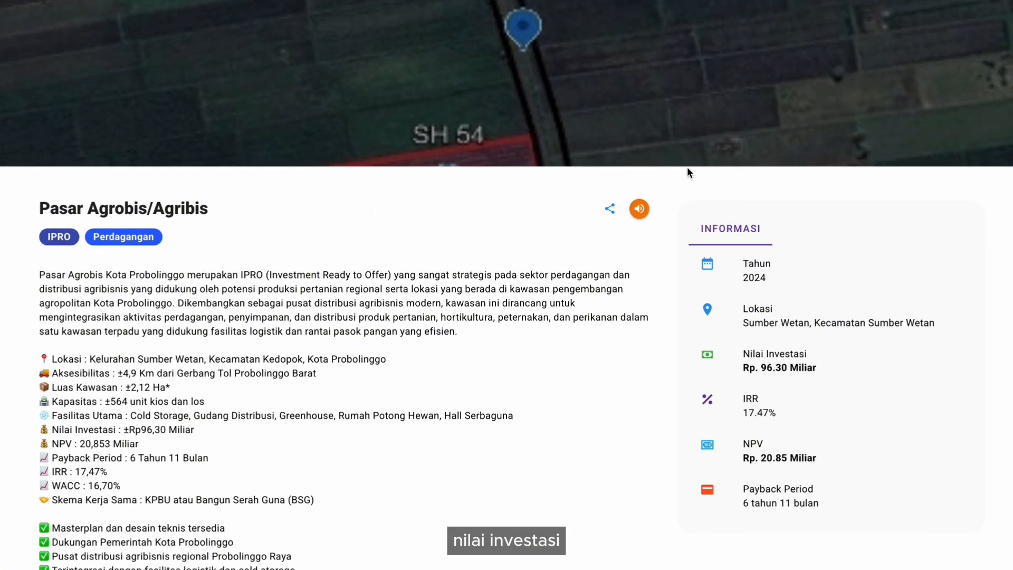
{"action": "scroll", "coordinate": [687, 167], "scroll_direction": "down", "scroll_amount": 2}
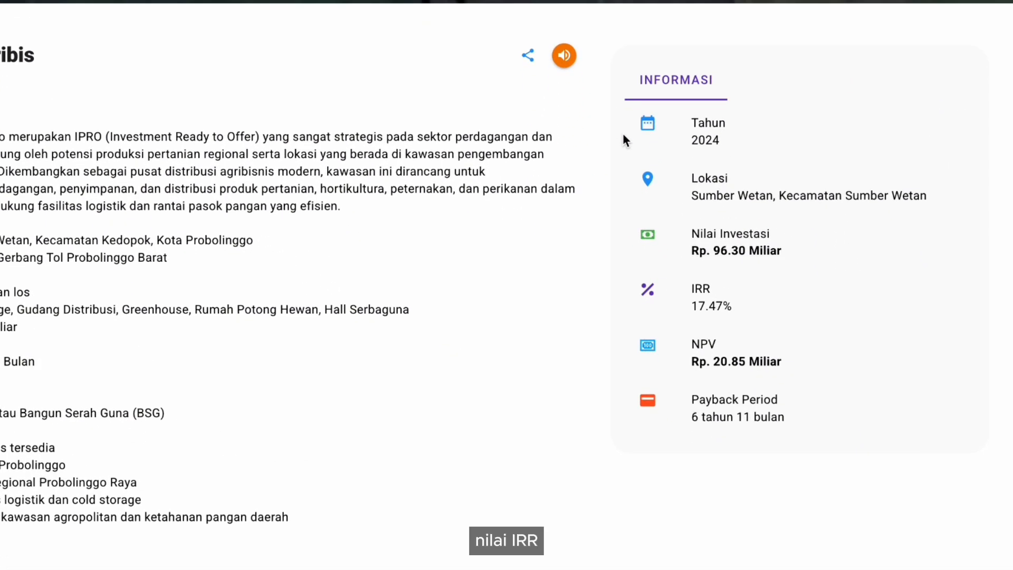
{"action": "scroll", "coordinate": [624, 135], "scroll_direction": "down", "scroll_amount": 5}
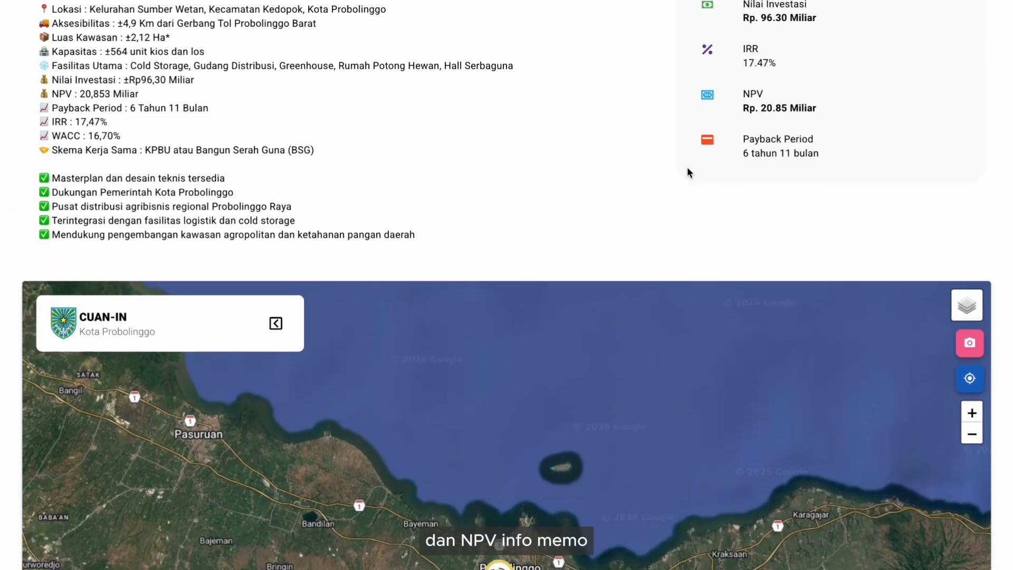
{"action": "scroll", "coordinate": [687, 167], "scroll_direction": "down", "scroll_amount": 4}
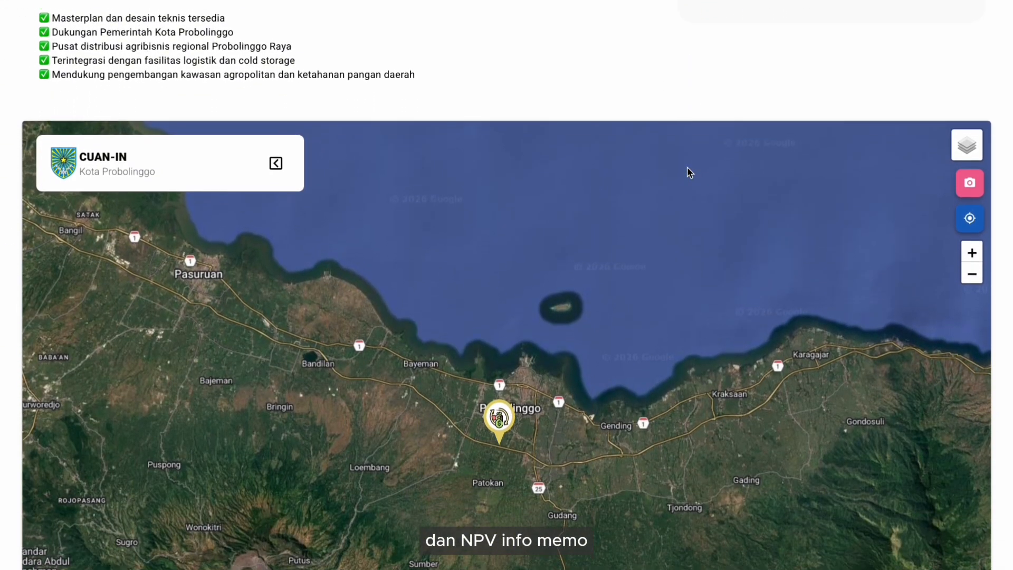
{"action": "scroll", "coordinate": [754, 163], "scroll_direction": "down", "scroll_amount": 15}
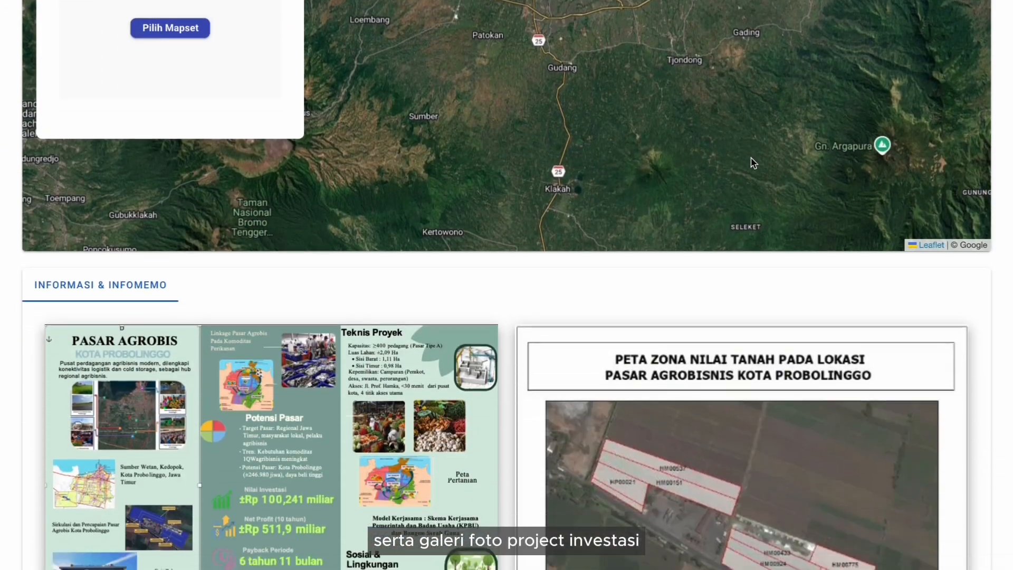
{"action": "scroll", "coordinate": [753, 164], "scroll_direction": "down", "scroll_amount": 8}
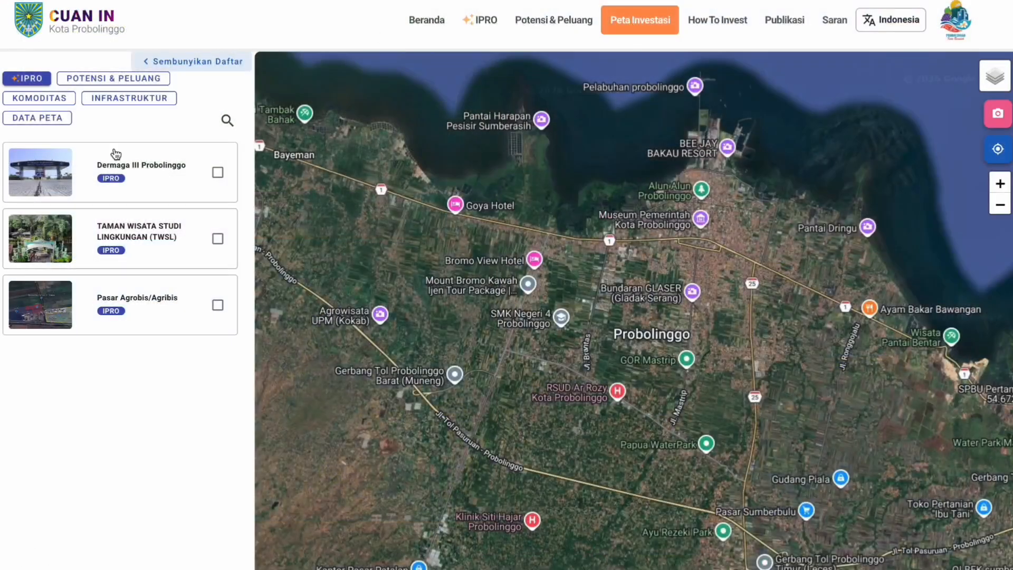
- Plot the TWSL project and the AGROWISATA MANGGA and PETERNAKAN potential sites on the map
{"action": "left_click", "coordinate": [217, 239]}
{"action": "left_click", "coordinate": [142, 80]}
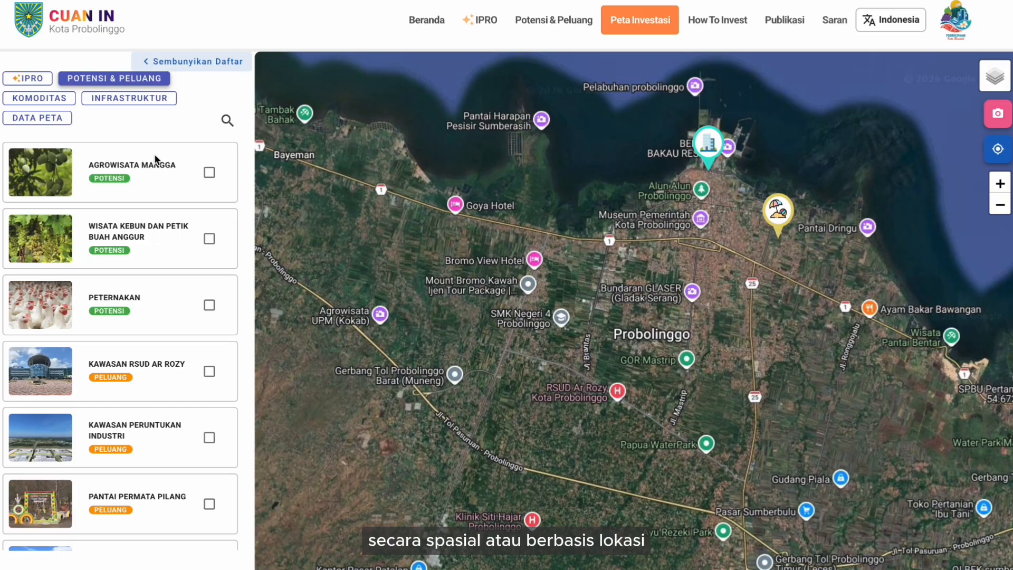
{"action": "left_click", "coordinate": [209, 173]}
{"action": "left_click", "coordinate": [209, 306]}
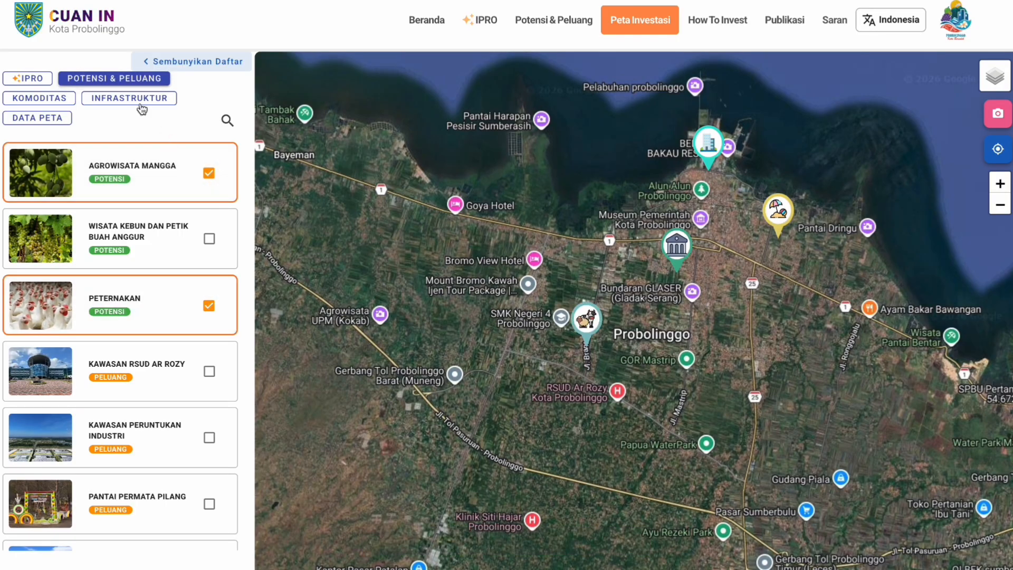
- Show TELUR AYAM from the Peternakan commodities, then switch to the infrastructure layers
{"action": "left_click", "coordinate": [61, 99]}
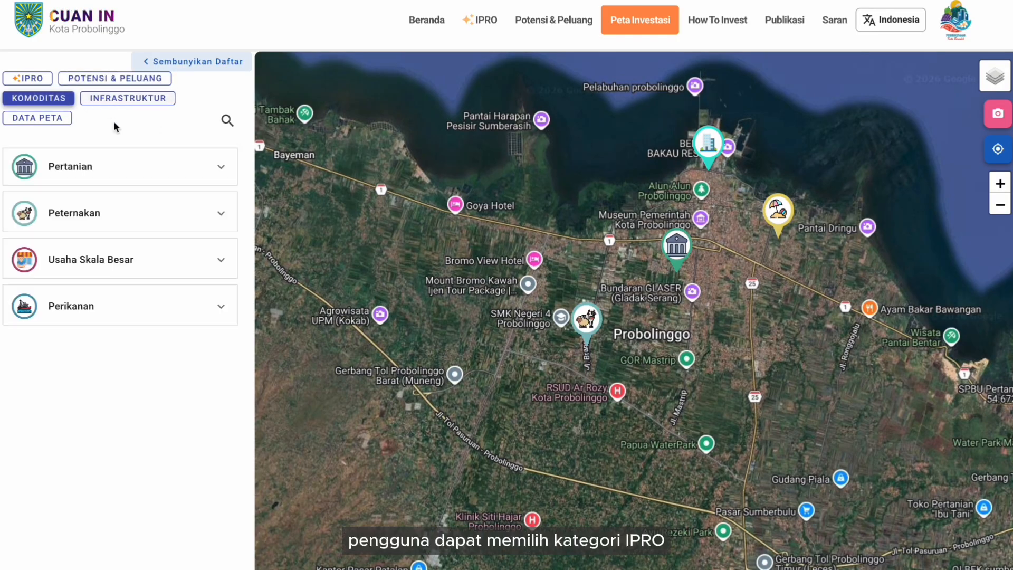
{"action": "left_click", "coordinate": [120, 214]}
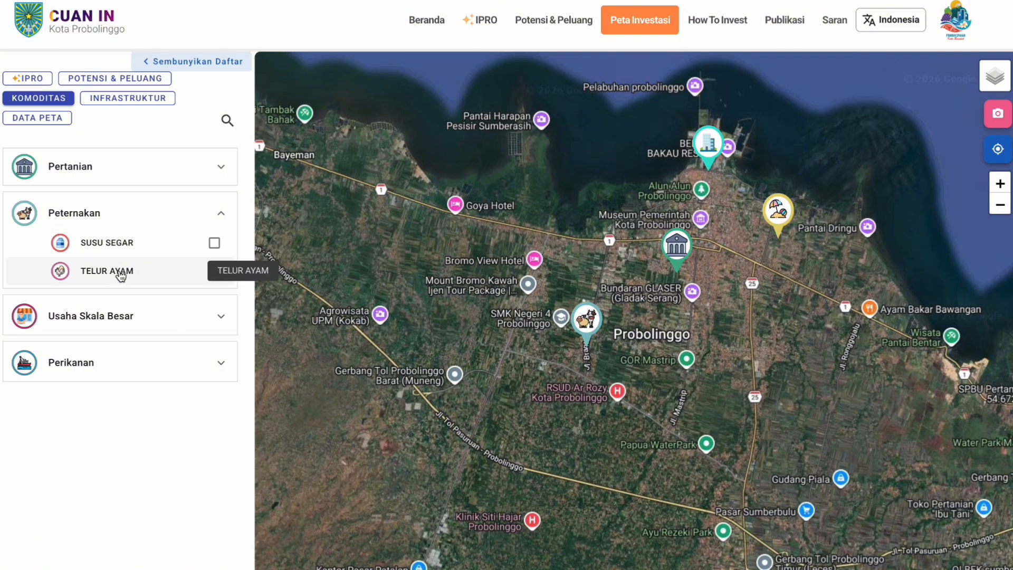
{"action": "left_click", "coordinate": [120, 275]}
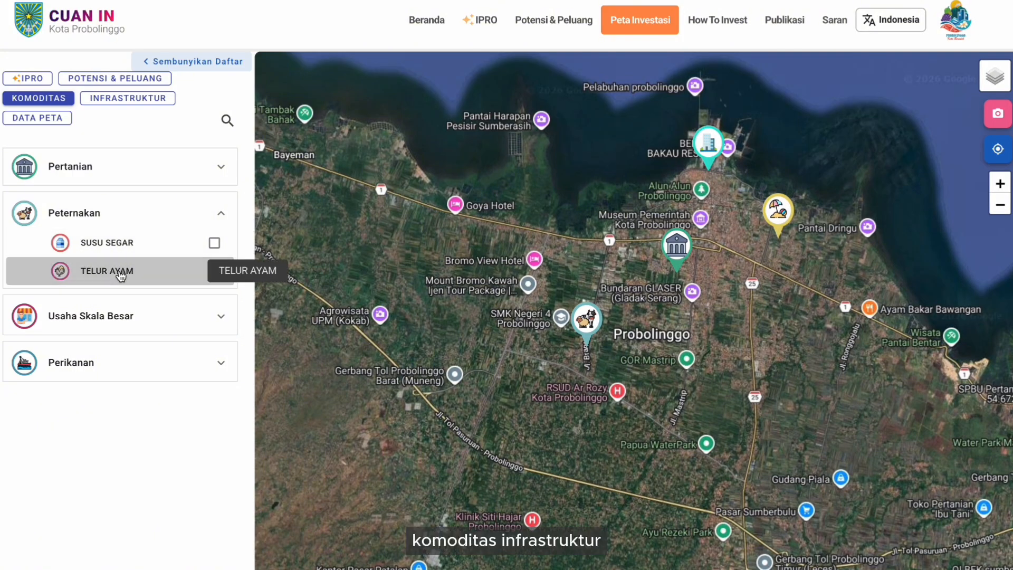
{"action": "left_click", "coordinate": [135, 100]}
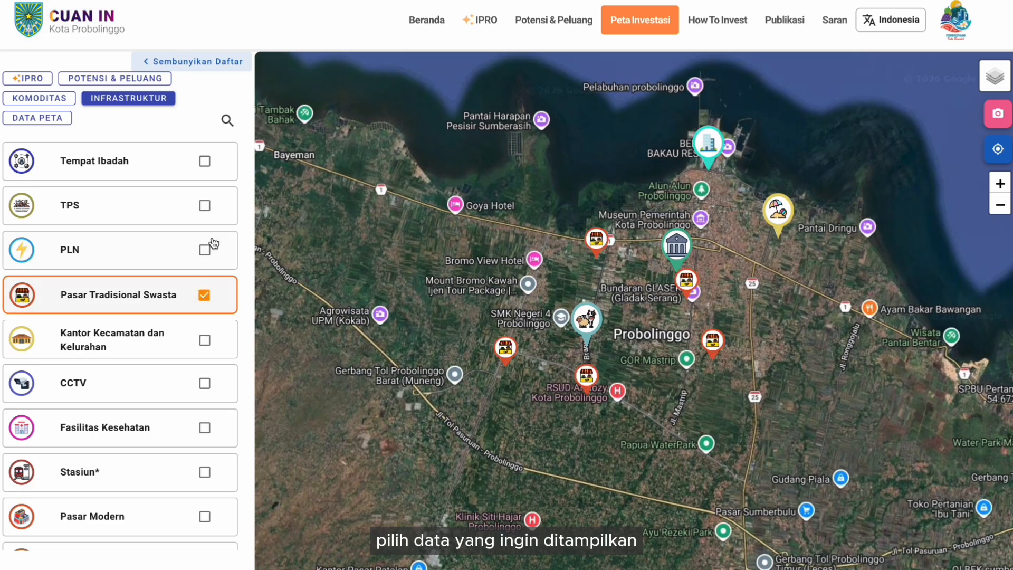
- Add the Rencana Pola Ruang mapset to the main map and inspect a land-use zone
{"action": "left_click", "coordinate": [51, 123]}
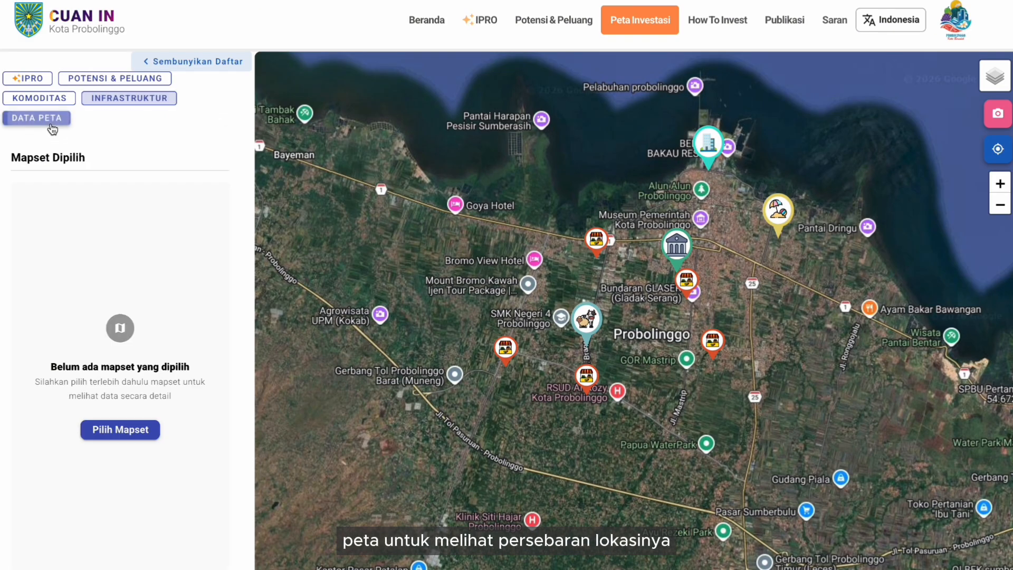
{"action": "left_click", "coordinate": [101, 428]}
{"action": "left_click", "coordinate": [410, 302]}
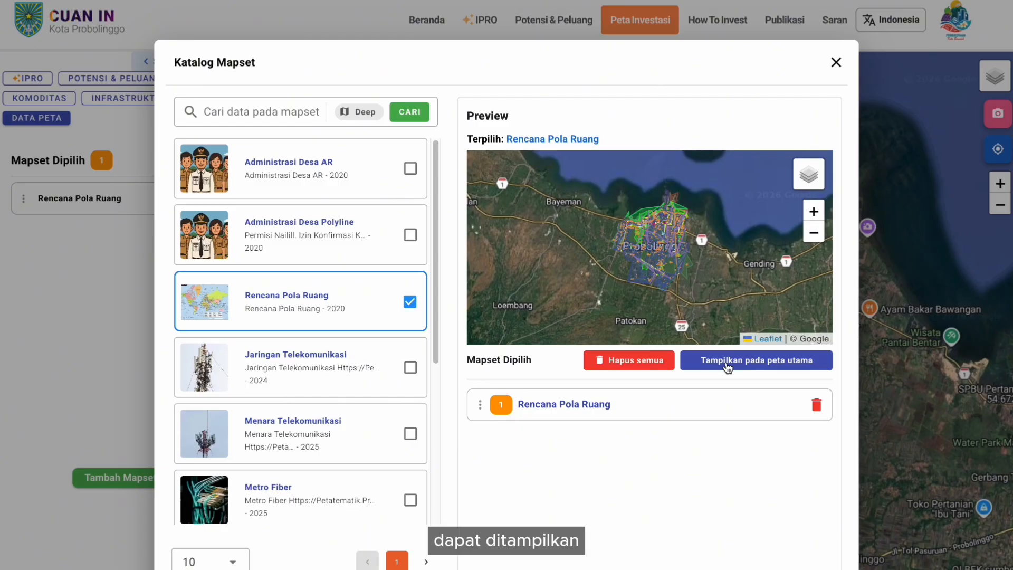
{"action": "left_click", "coordinate": [727, 364]}
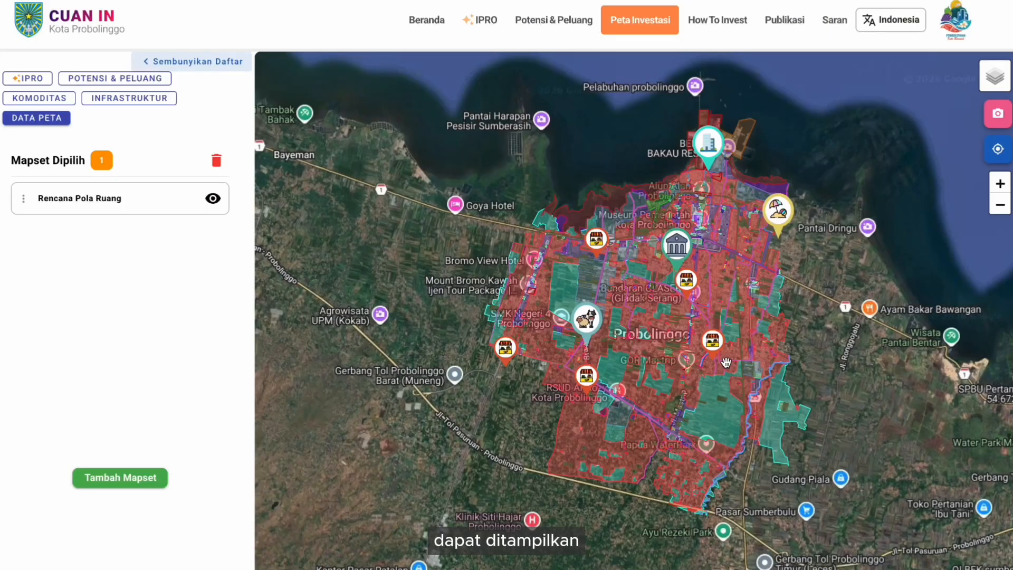
{"action": "left_click", "coordinate": [636, 299]}
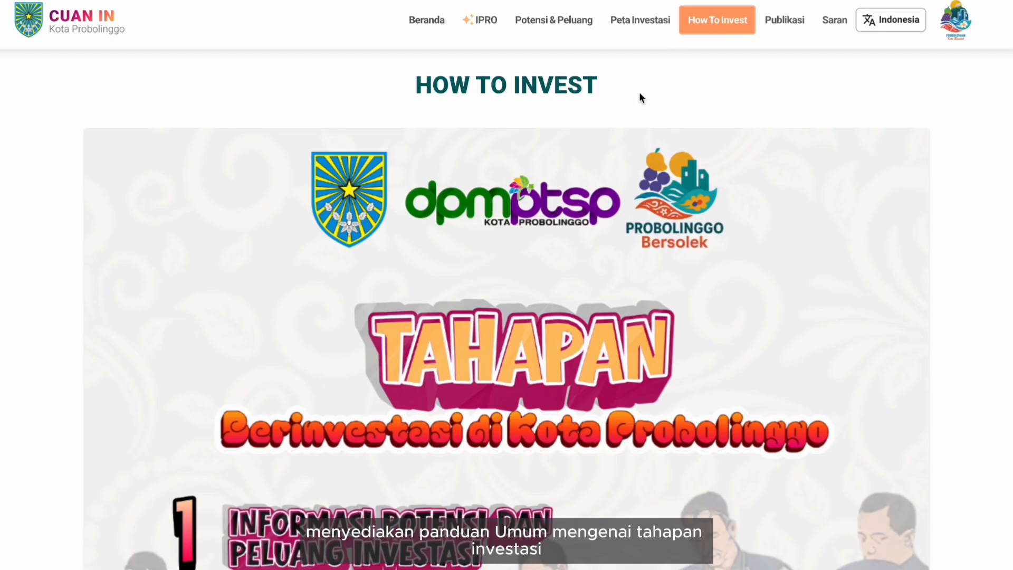
- Scroll through the How To Invest guide down to the Klinik Investasi diagram
{"action": "scroll", "coordinate": [640, 94], "scroll_direction": "down", "scroll_amount": 4}
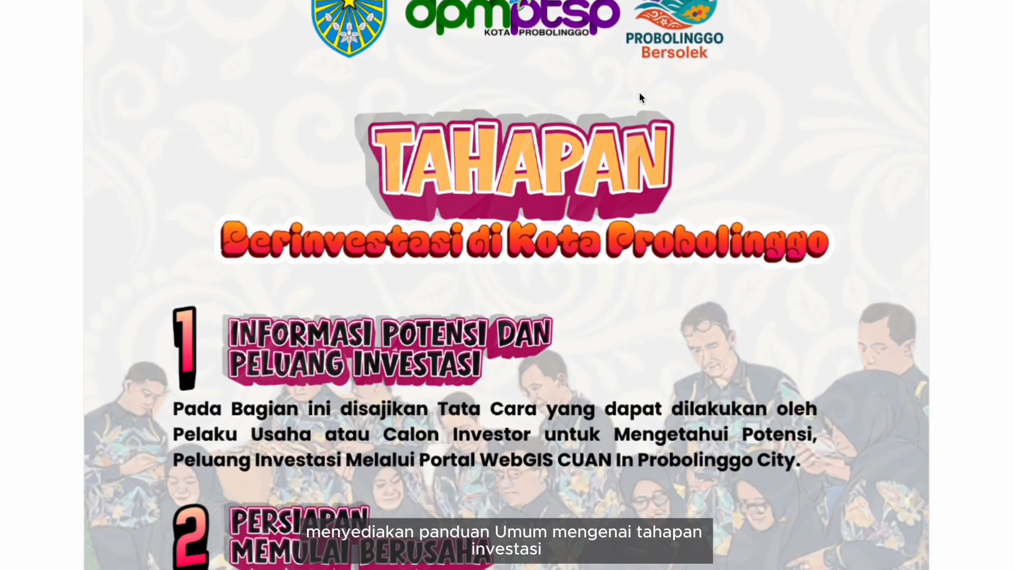
{"action": "scroll", "coordinate": [640, 94], "scroll_direction": "down", "scroll_amount": 6}
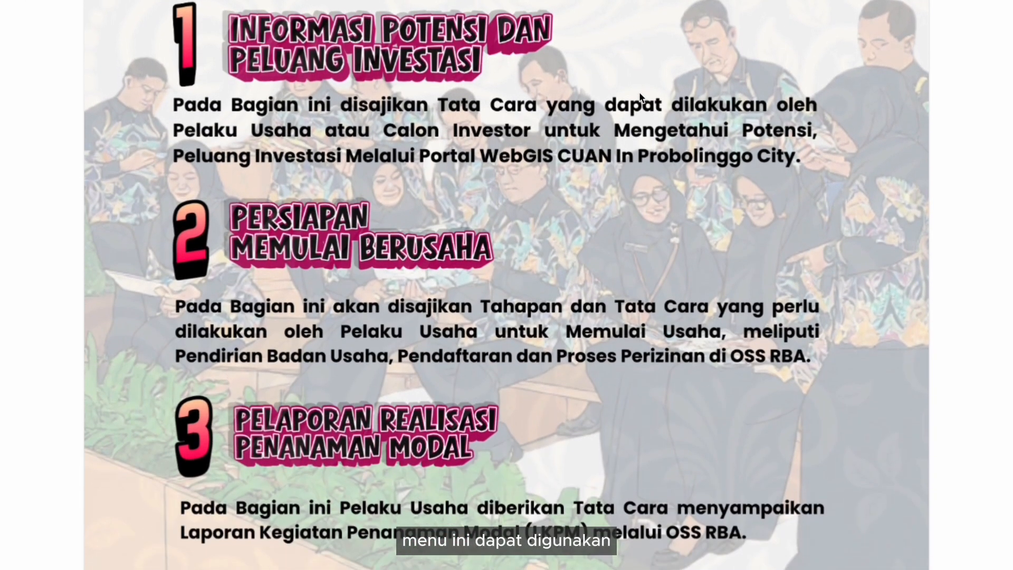
{"action": "scroll", "coordinate": [641, 97], "scroll_direction": "down", "scroll_amount": 6}
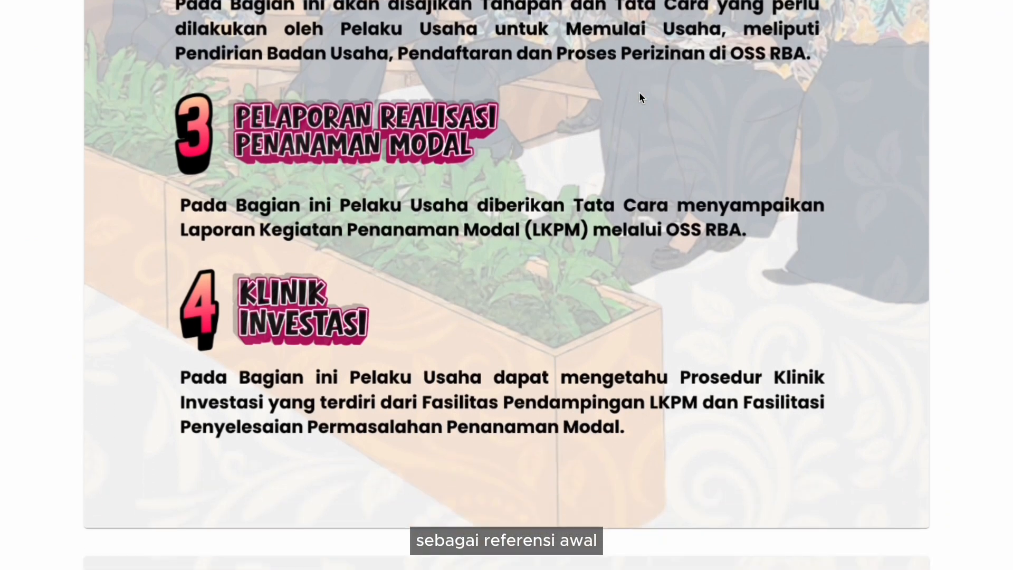
{"action": "scroll", "coordinate": [639, 94], "scroll_direction": "down", "scroll_amount": 10}
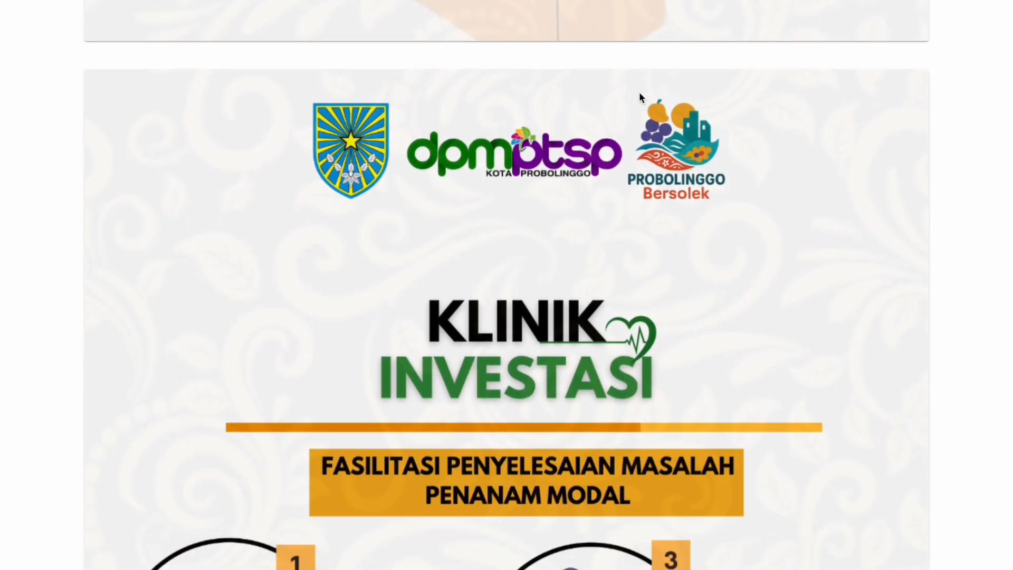
{"action": "scroll", "coordinate": [640, 94], "scroll_direction": "down", "scroll_amount": 8}
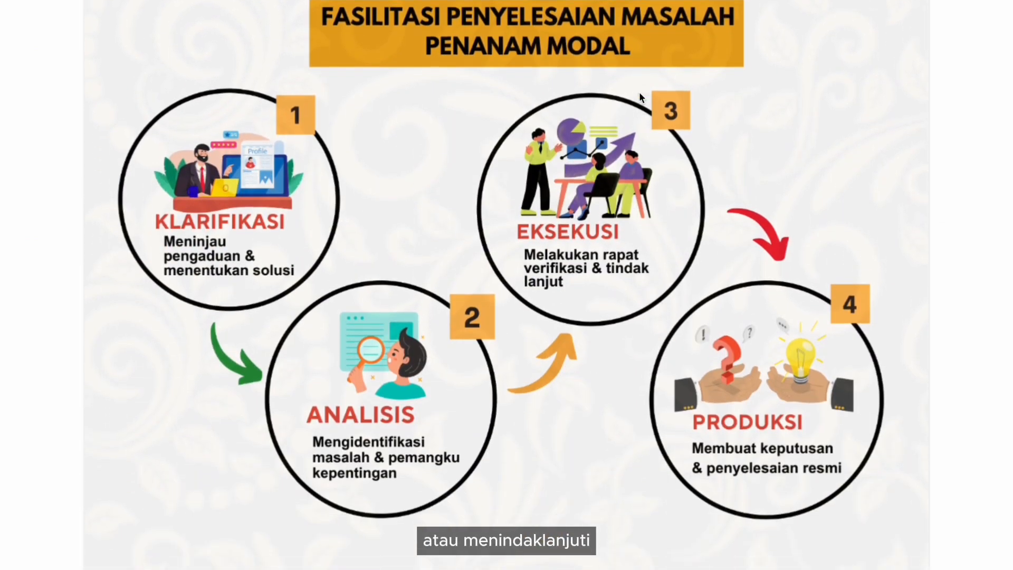
{"action": "scroll", "coordinate": [640, 97], "scroll_direction": "down", "scroll_amount": 7}
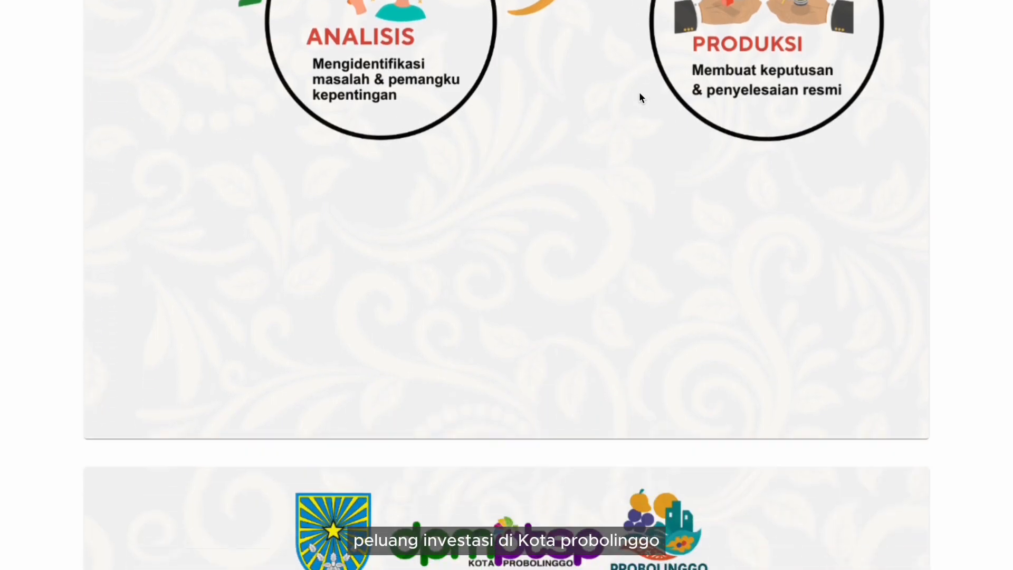
{"action": "scroll", "coordinate": [639, 92], "scroll_direction": "down", "scroll_amount": 3}
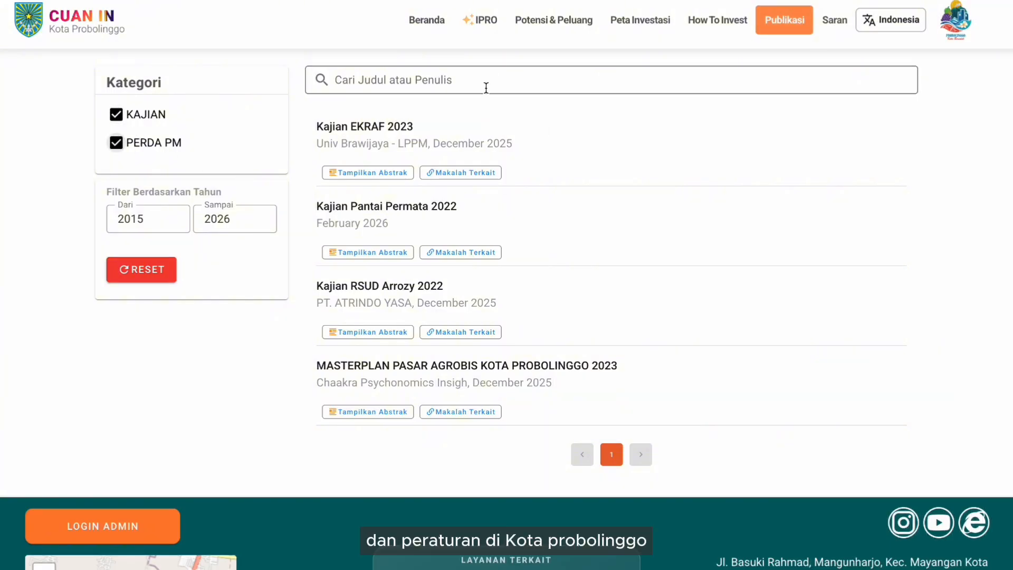
- Go to the Kritik & Saran page and place the cursor in the Topik field
{"action": "left_click", "coordinate": [833, 25]}
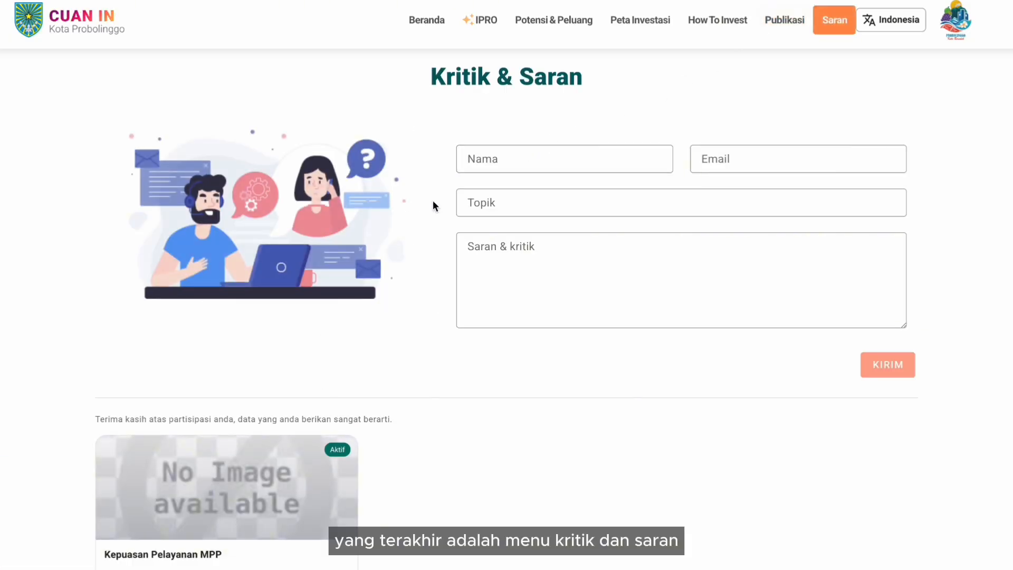
{"action": "scroll", "coordinate": [433, 205], "scroll_direction": "down", "scroll_amount": 1}
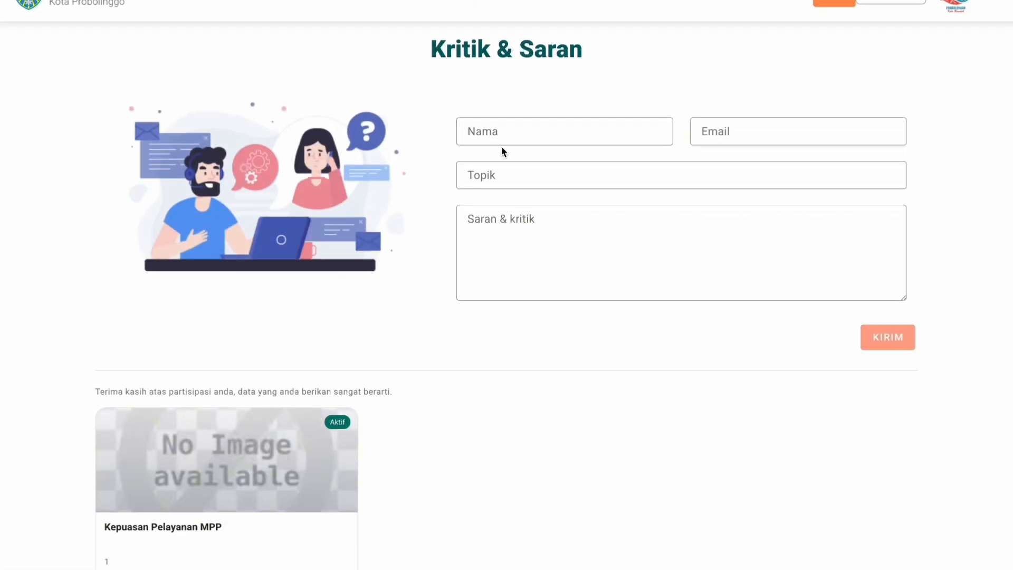
{"action": "scroll", "coordinate": [501, 147], "scroll_direction": "down", "scroll_amount": 1}
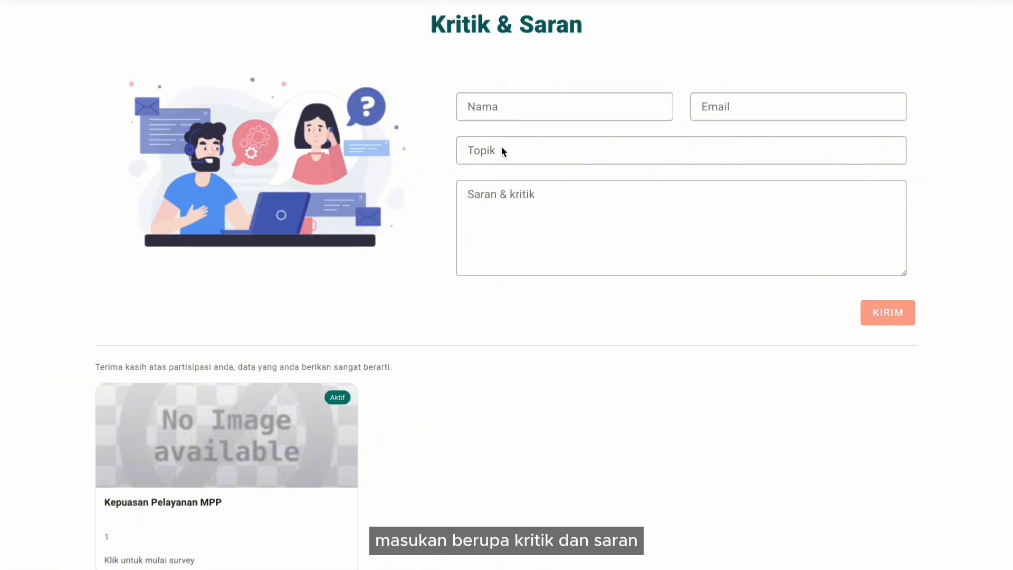
{"action": "left_click", "coordinate": [501, 148]}
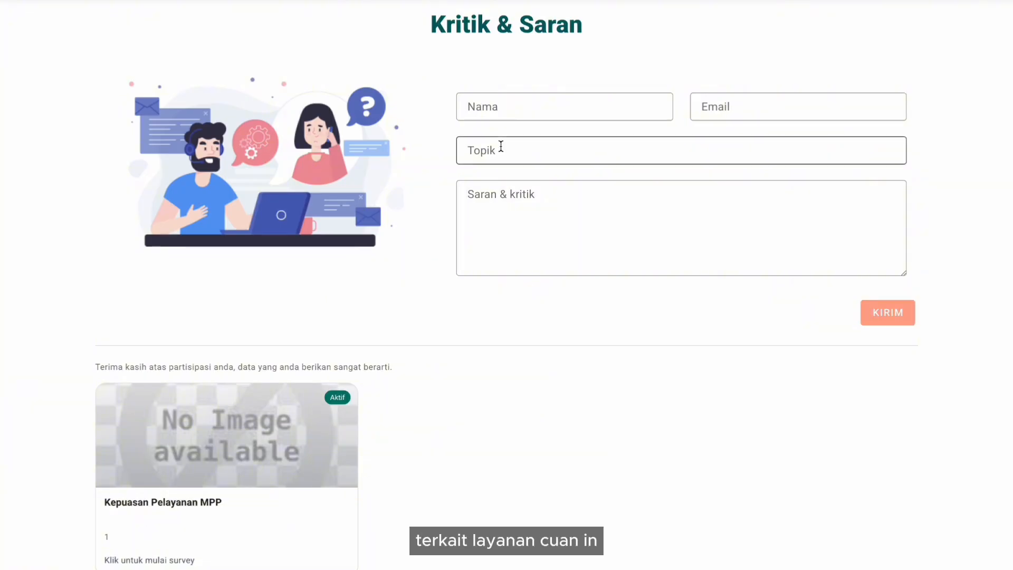
{"action": "key", "text": "super+shift+5"}
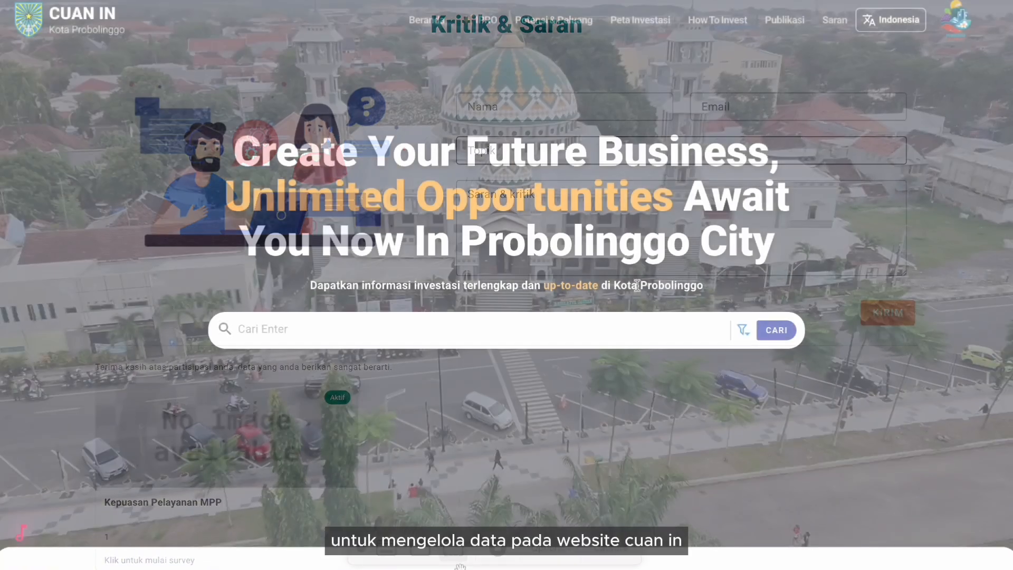
- Log in via the footer's LOGIN ADMIN link with the admin username, password and captcha code
{"action": "scroll", "coordinate": [638, 286], "scroll_direction": "down", "scroll_amount": 15}
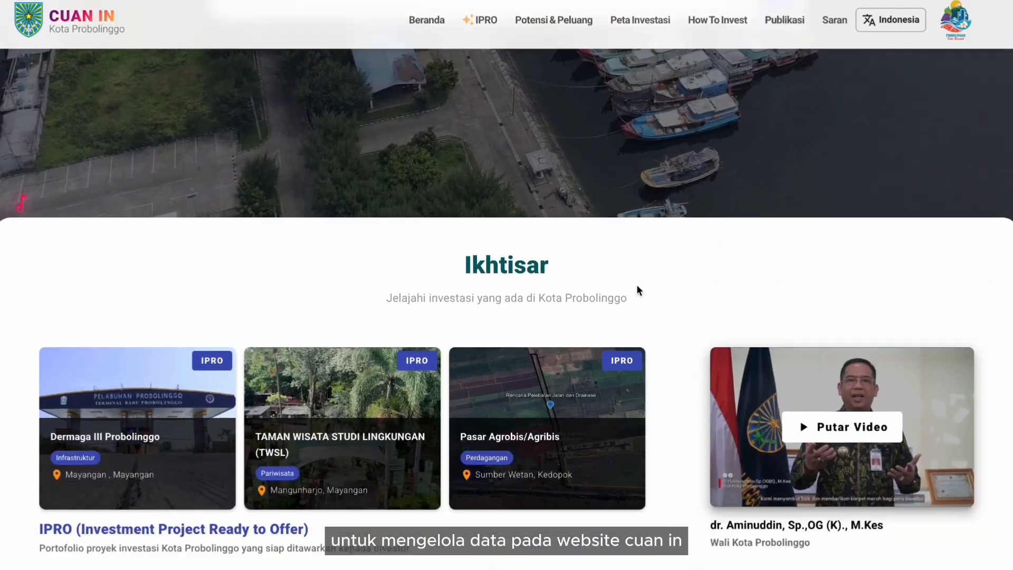
{"action": "scroll", "coordinate": [638, 289], "scroll_direction": "down", "scroll_amount": 18}
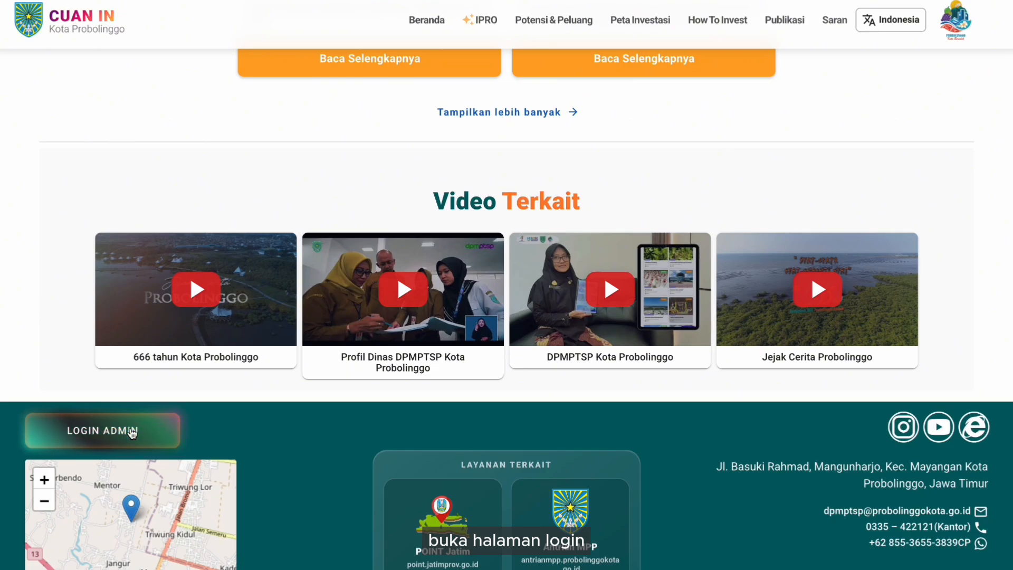
{"action": "left_click", "coordinate": [132, 433]}
{"action": "type", "text": "admind"}
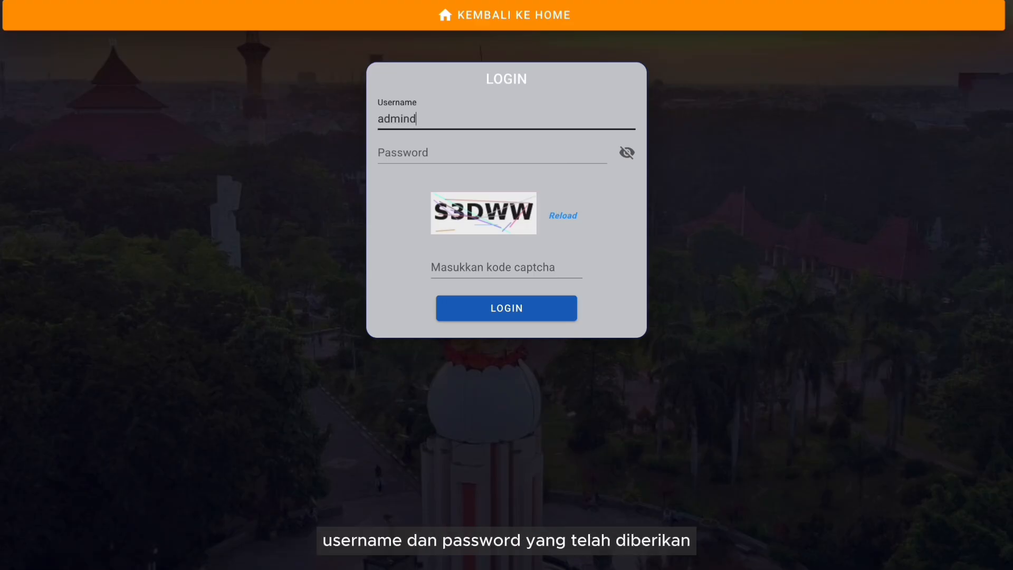
{"action": "type", "text": "pmptsp"}
{"action": "left_click", "coordinate": [521, 152]}
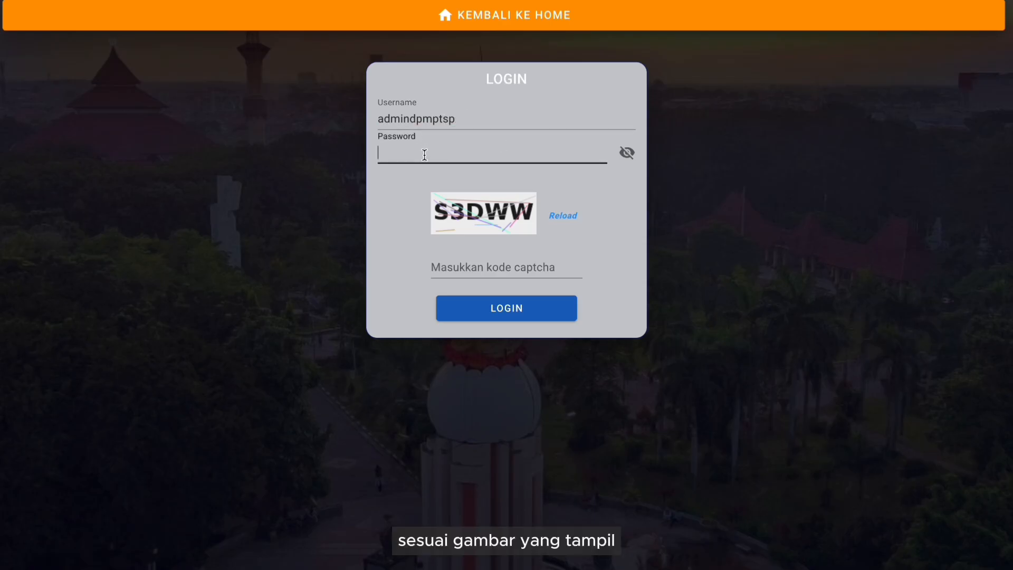
{"action": "type", "text": "••••••••"}
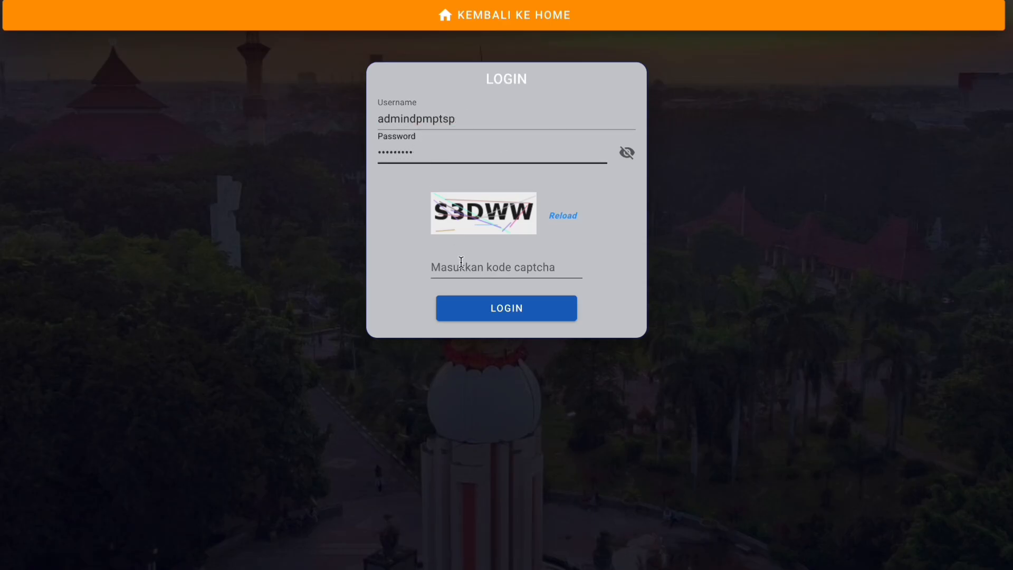
{"action": "left_click", "coordinate": [461, 262]}
{"action": "type", "text": "S"}
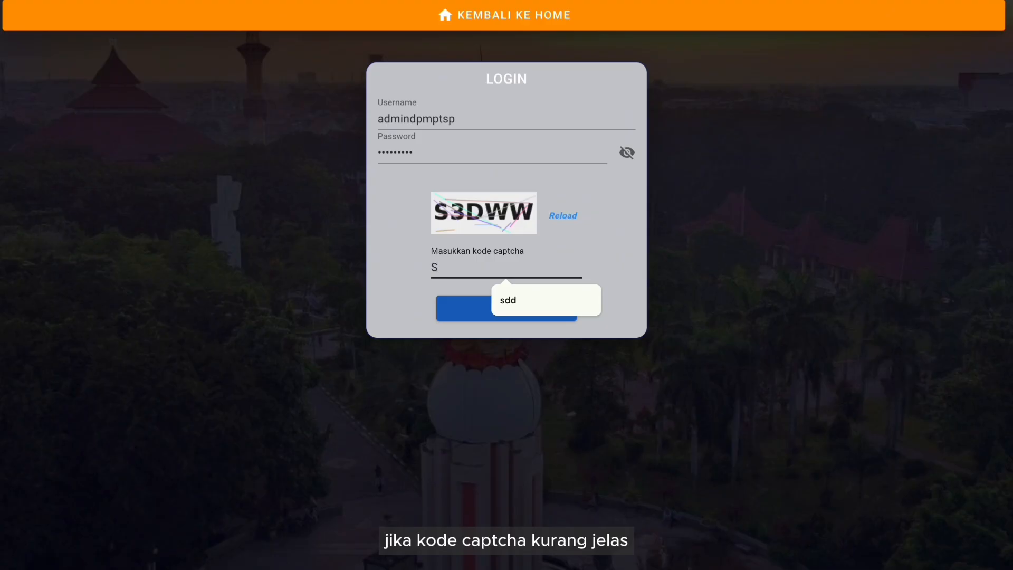
{"action": "type", "text": "3DWW"}
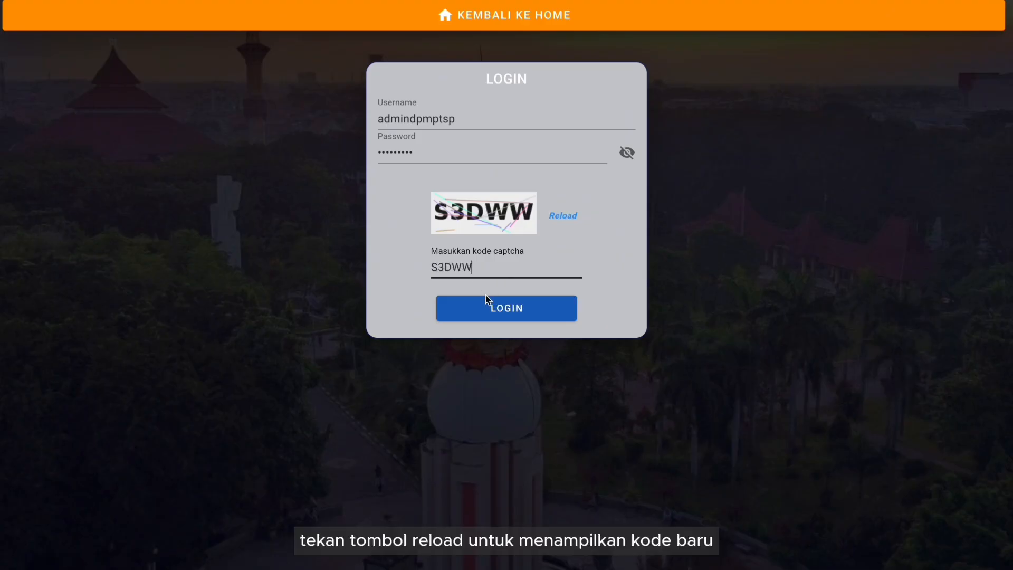
{"action": "left_click", "coordinate": [494, 312]}
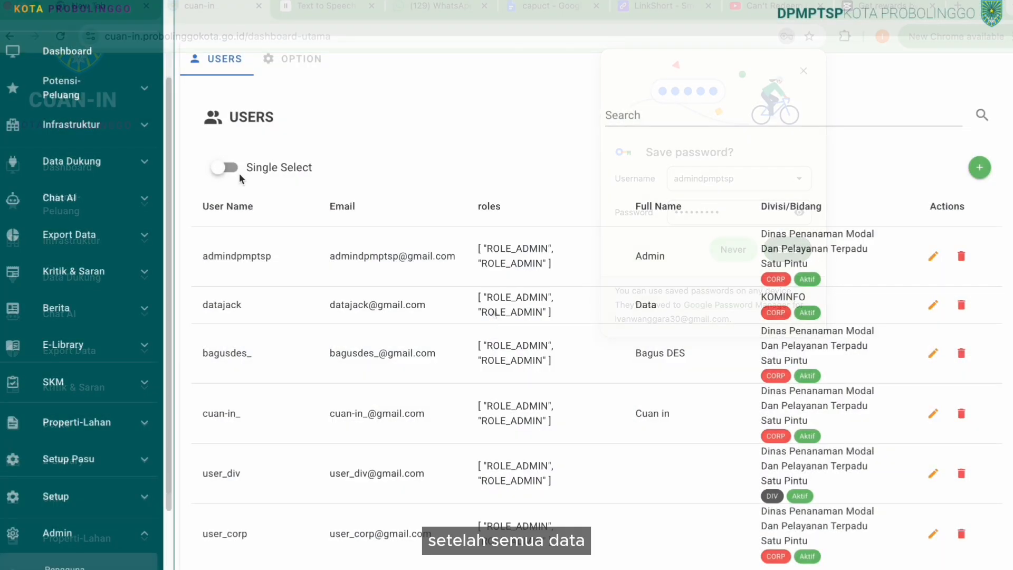
- Search the user list for 'admin', then clear the search to reload all users
{"action": "scroll", "coordinate": [123, 134], "scroll_direction": "up", "scroll_amount": 3}
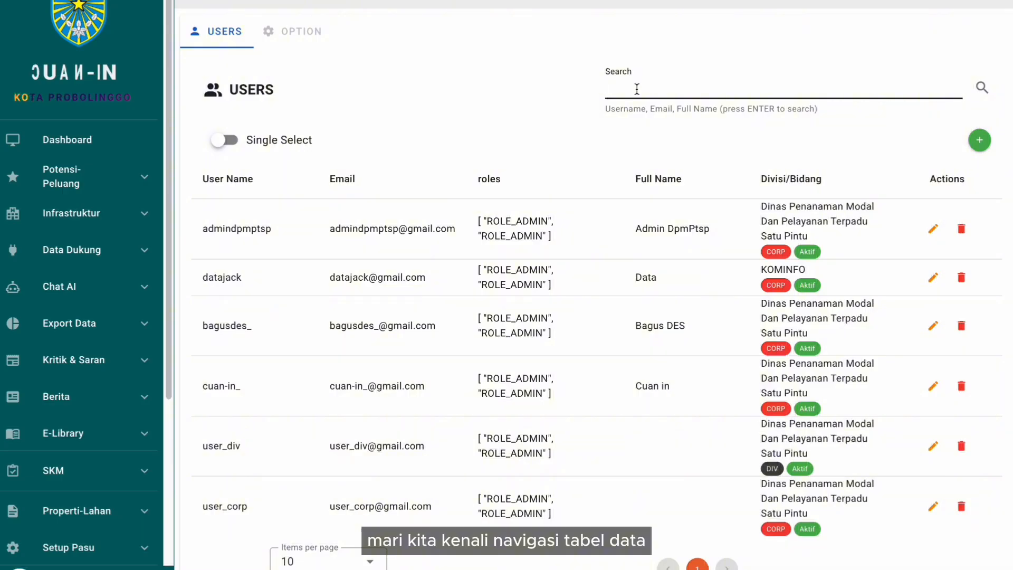
{"action": "left_click", "coordinate": [637, 90]}
{"action": "type", "text": "admin"}
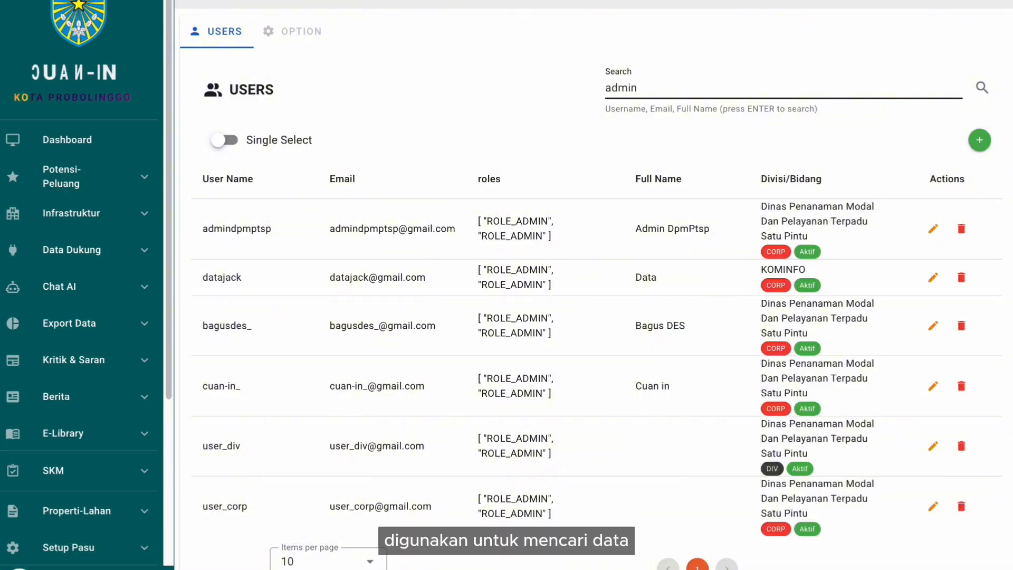
{"action": "key", "text": "Return"}
{"action": "key", "text": "BackSpace"}
{"action": "key", "text": "BackSpace"}
{"action": "key", "text": "BackSpace"}
{"action": "key", "text": "BackSpace"}
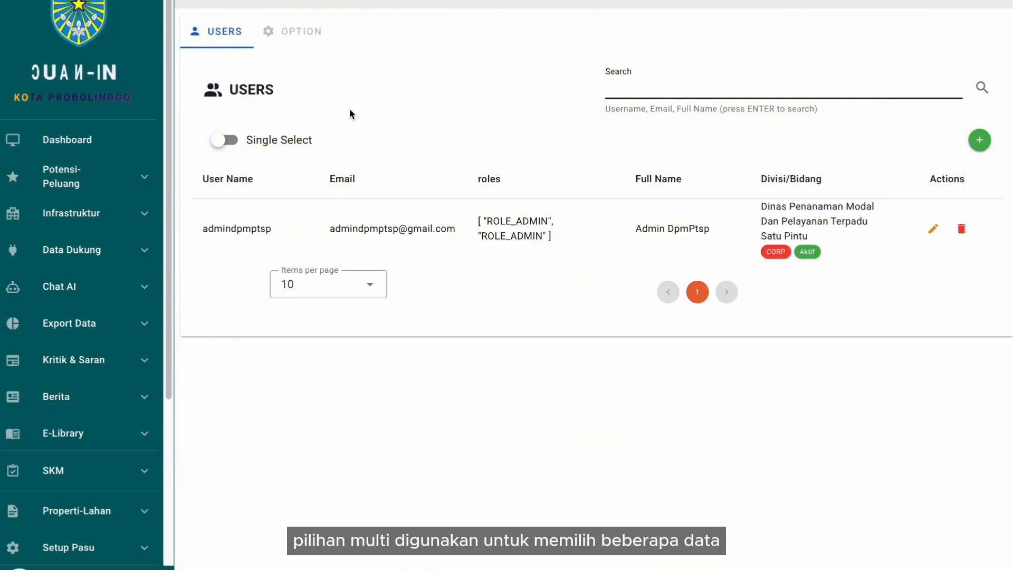
{"action": "key", "text": "Return"}
- Tick and untick users in Multi Select mode, then return to Single Select
{"action": "left_click", "coordinate": [224, 141]}
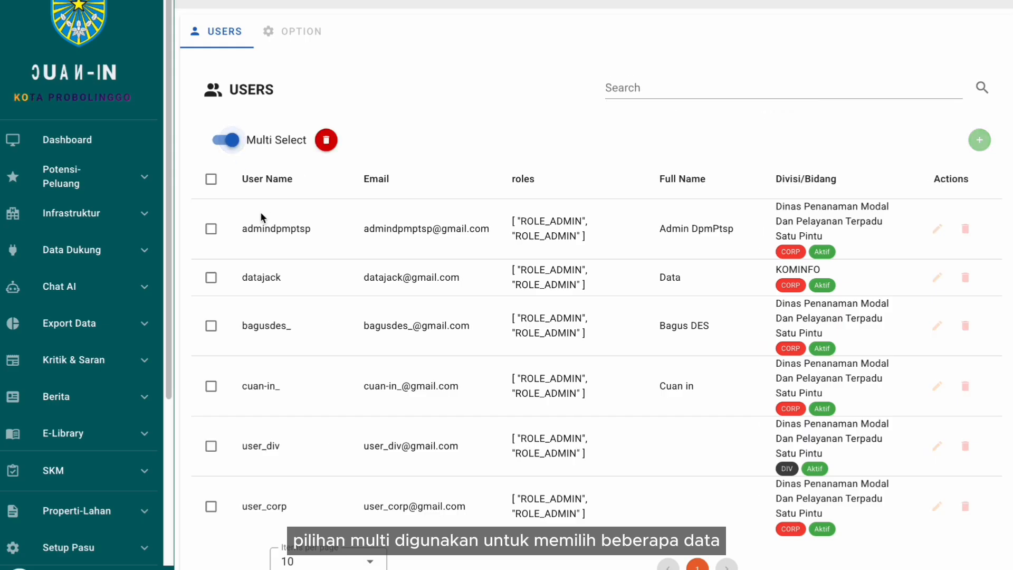
{"action": "left_click", "coordinate": [212, 229]}
{"action": "left_click", "coordinate": [211, 277]}
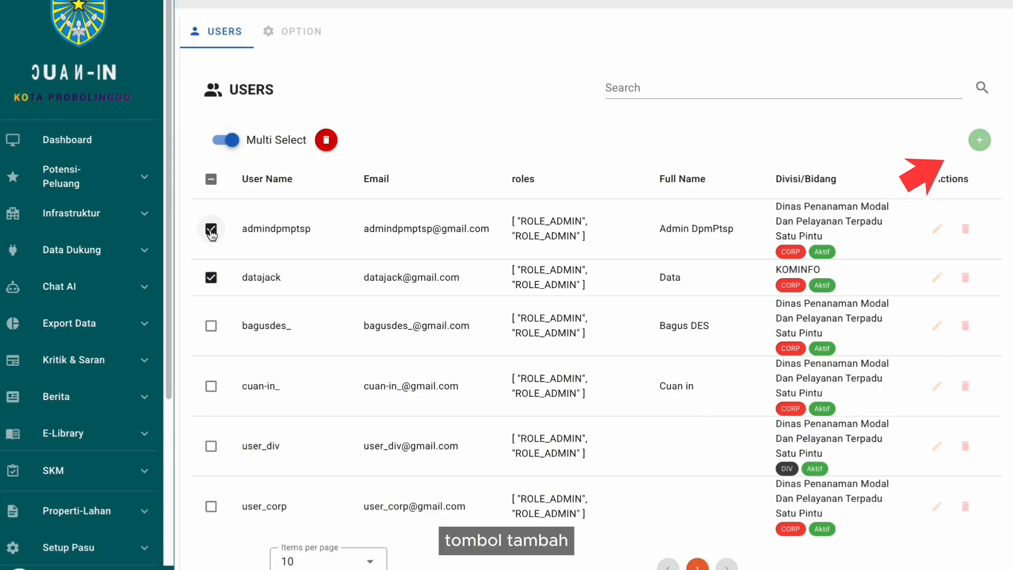
{"action": "left_click", "coordinate": [211, 230]}
{"action": "left_click", "coordinate": [209, 142]}
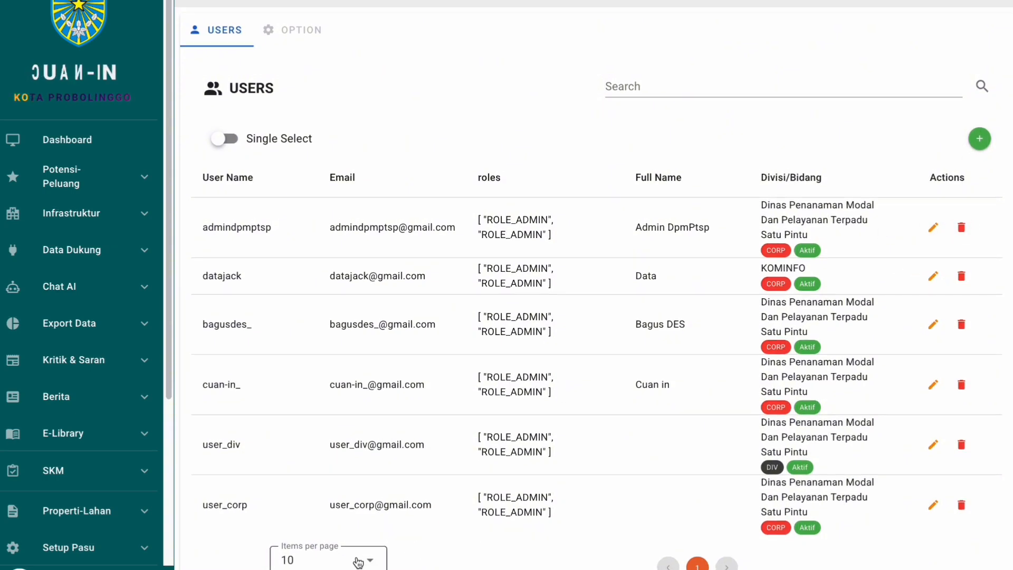
{"action": "left_click", "coordinate": [358, 564]}
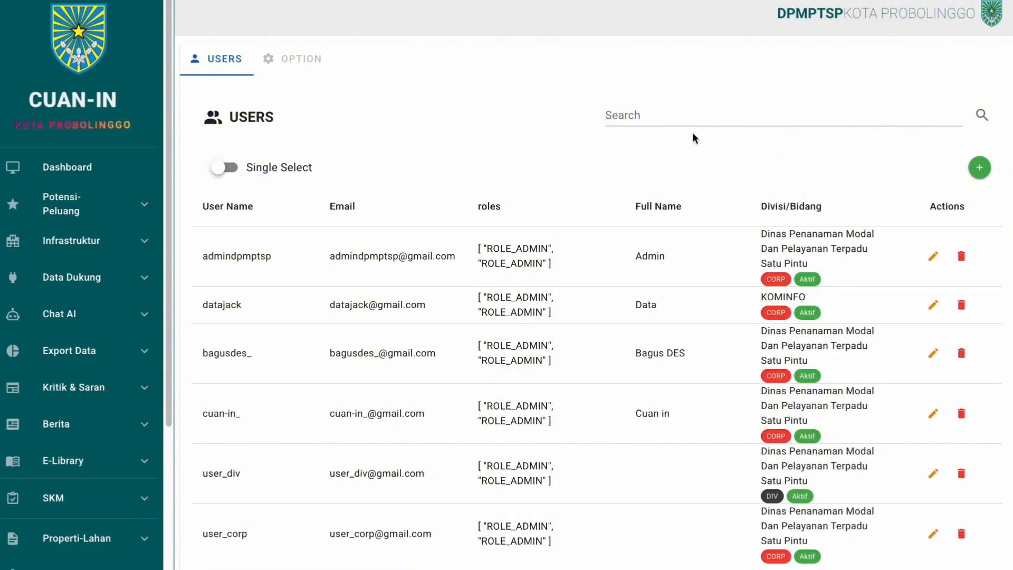
- Open the new-user form, then append 'DpmPtsp' to the admin account's Nama Lengkap
{"action": "left_click", "coordinate": [979, 169]}
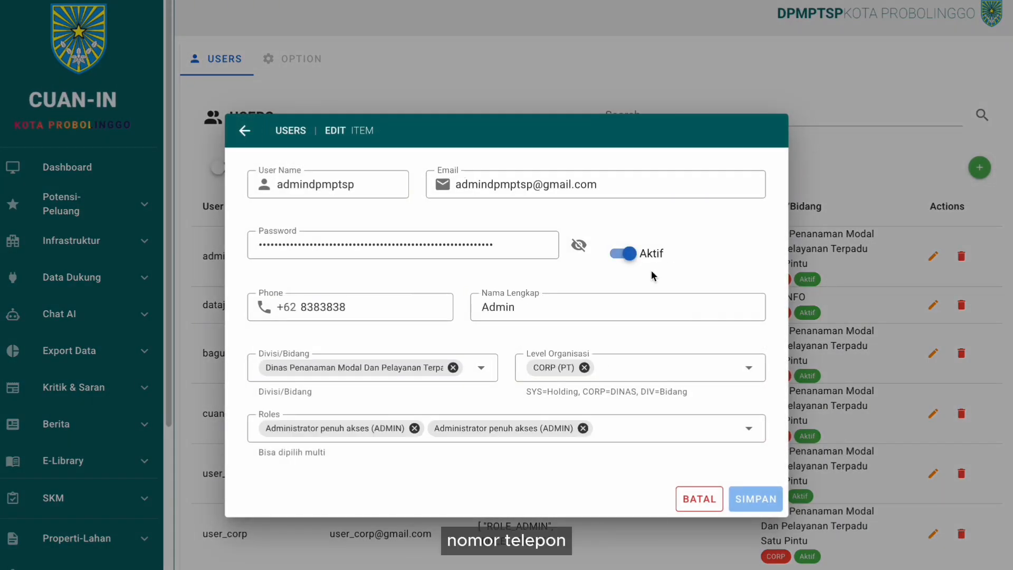
{"action": "left_click", "coordinate": [529, 312]}
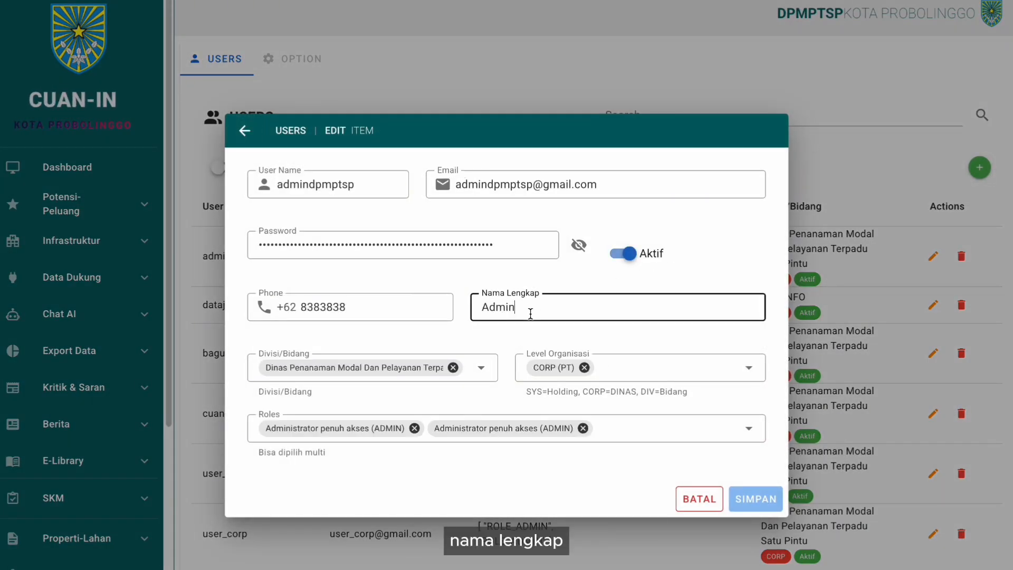
{"action": "type", "text": "Dpm"}
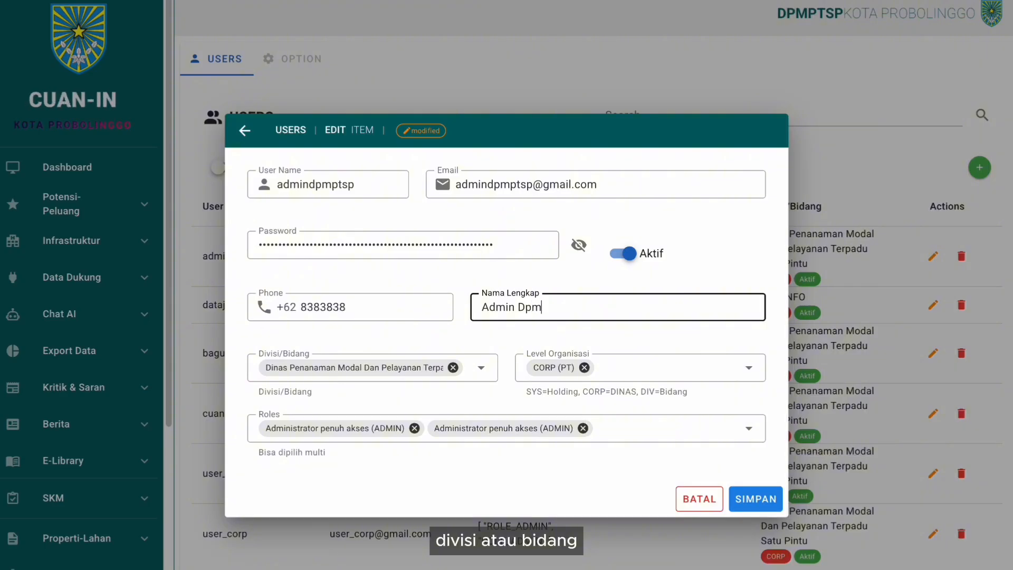
{"action": "type", "text": "Pts"}
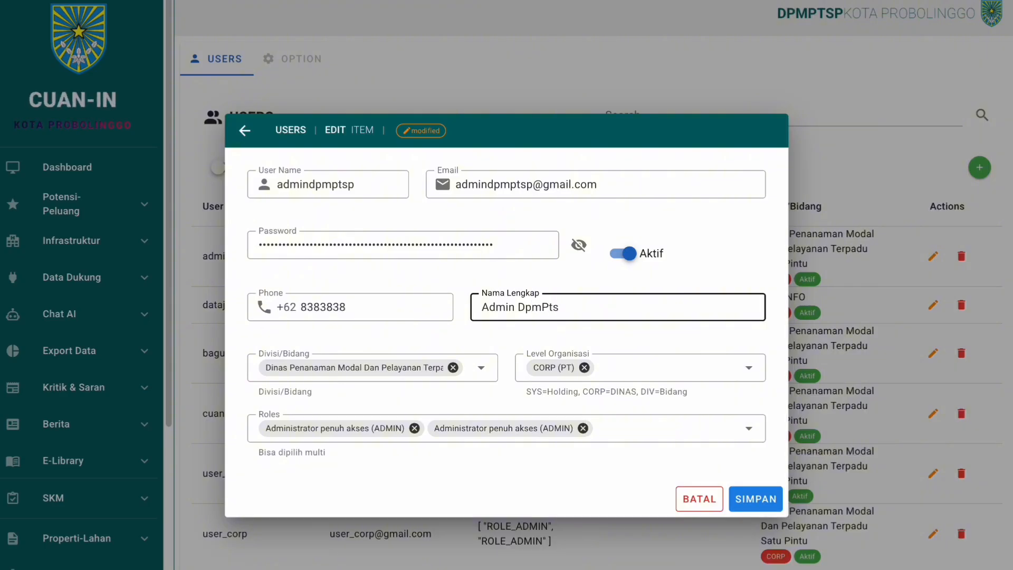
{"action": "type", "text": "p"}
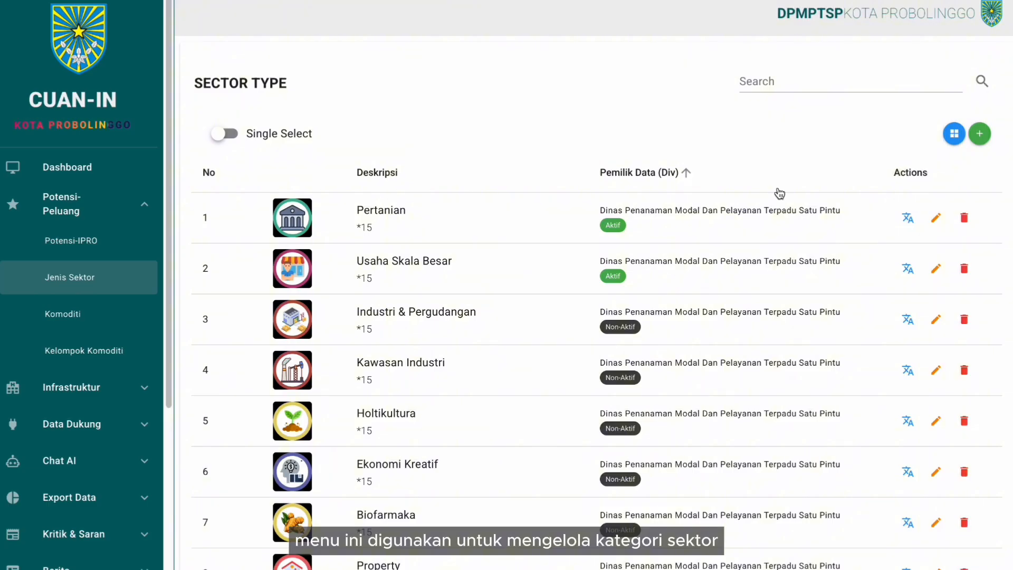
- Open the Usaha Skala Besar sector type's edit form, check its name, and return to the list
{"action": "scroll", "coordinate": [778, 190], "scroll_direction": "down", "scroll_amount": 2}
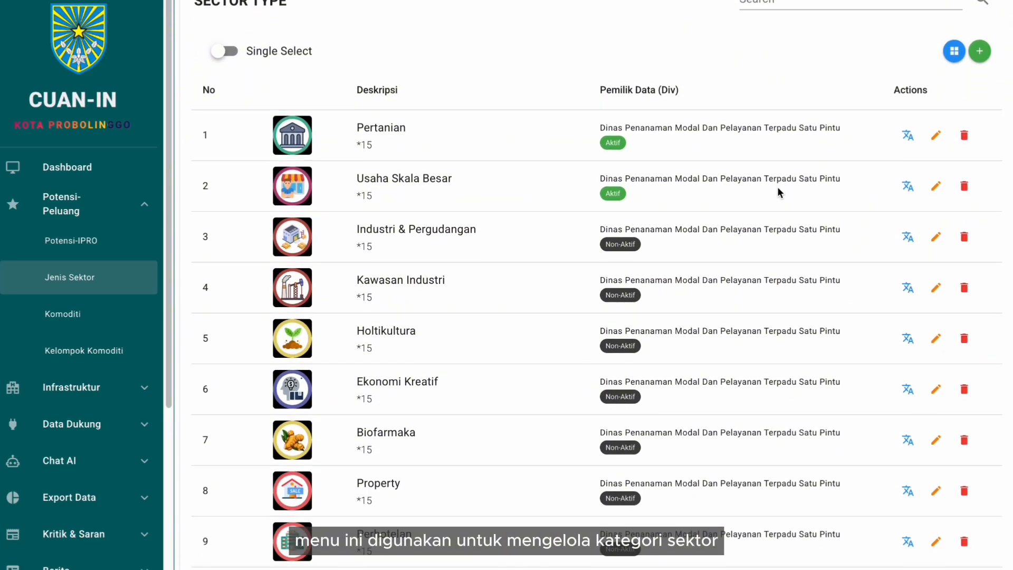
{"action": "left_click", "coordinate": [936, 273]}
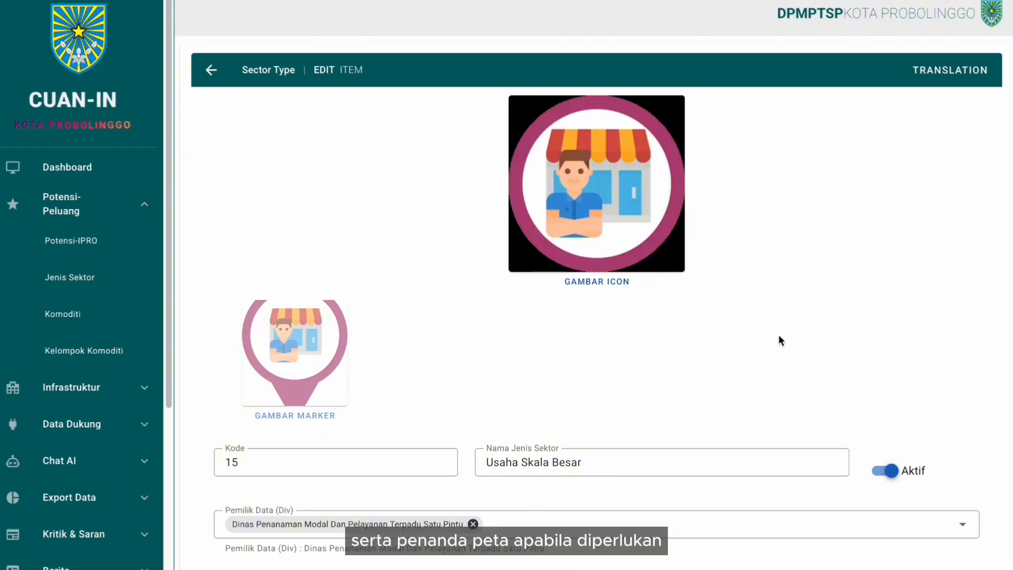
{"action": "left_click", "coordinate": [611, 467]}
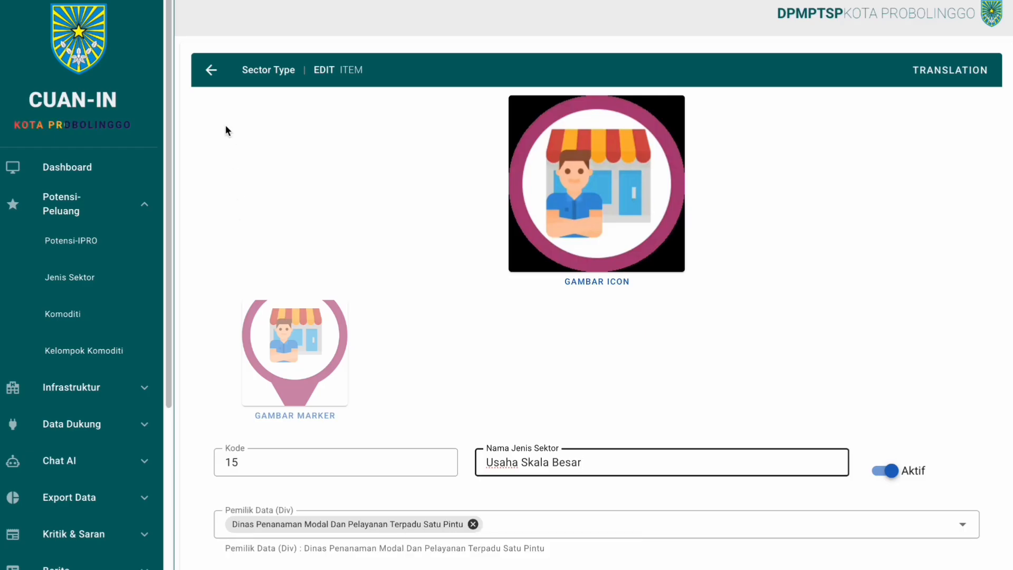
{"action": "left_click", "coordinate": [210, 73]}
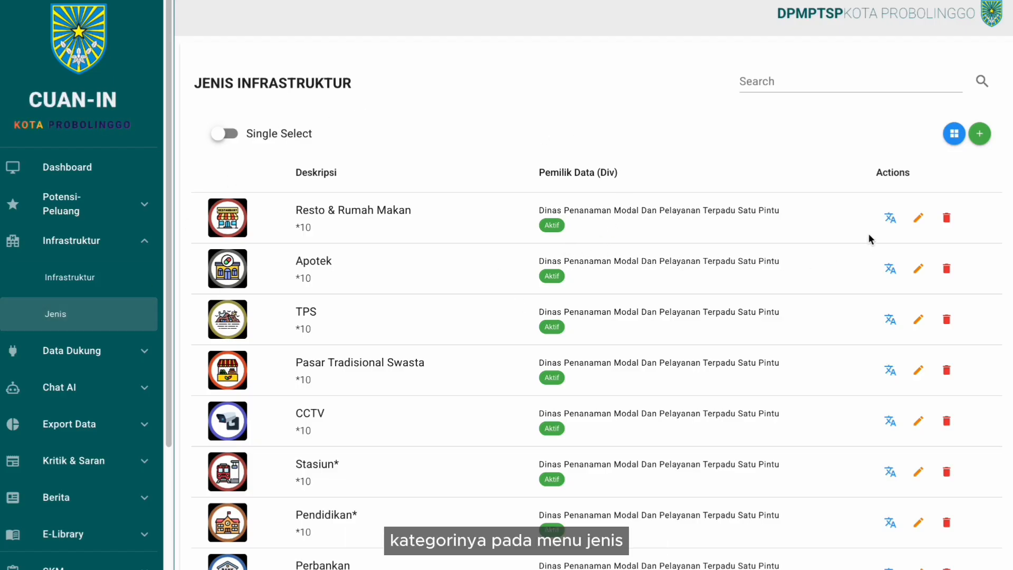
- Glance at the Resto & Rumah Makan type, then open the Supermarket Super Indo Soekarno Hatta 2 record
{"action": "left_click", "coordinate": [918, 217]}
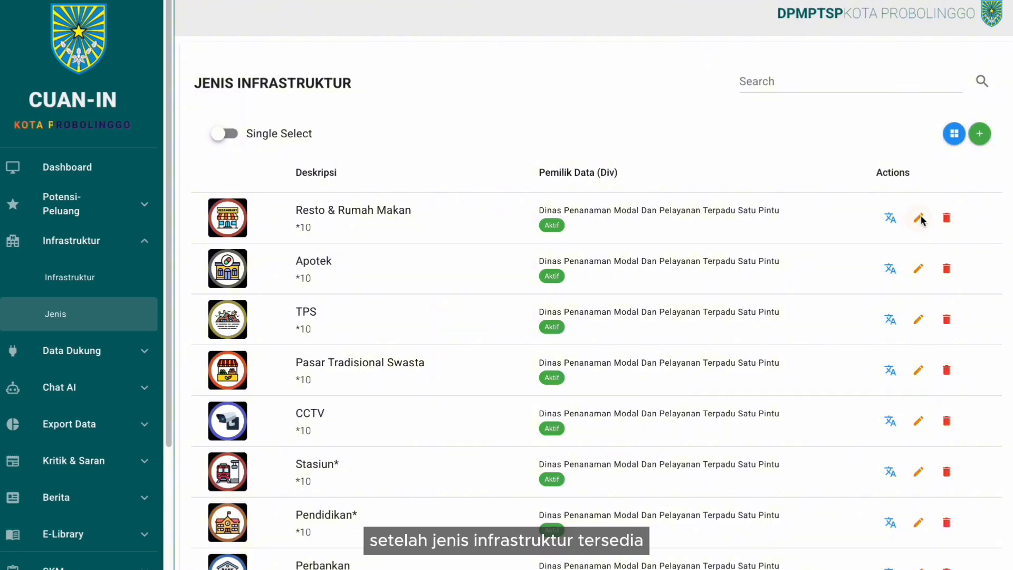
{"action": "left_click", "coordinate": [244, 32]}
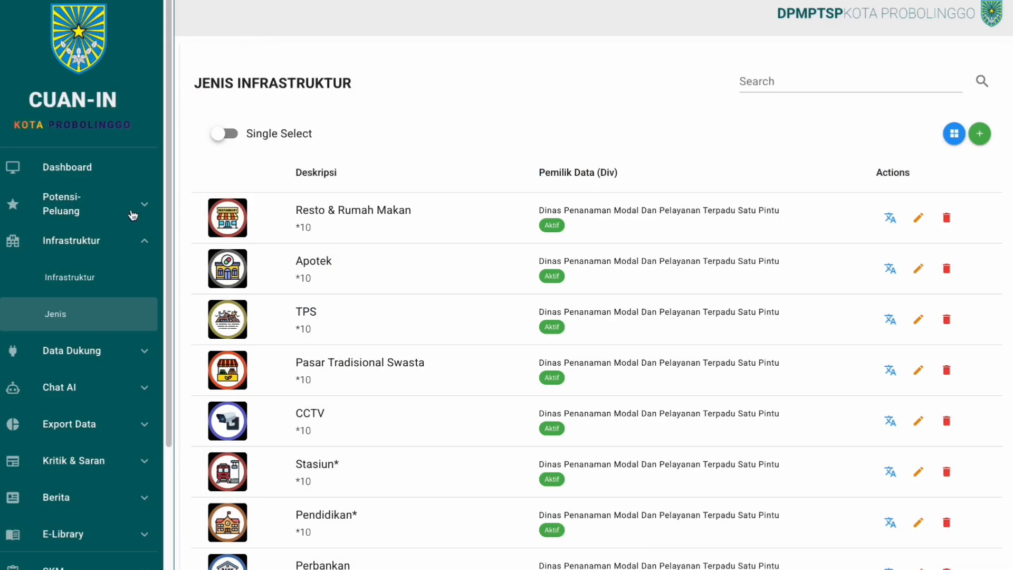
{"action": "left_click", "coordinate": [113, 282]}
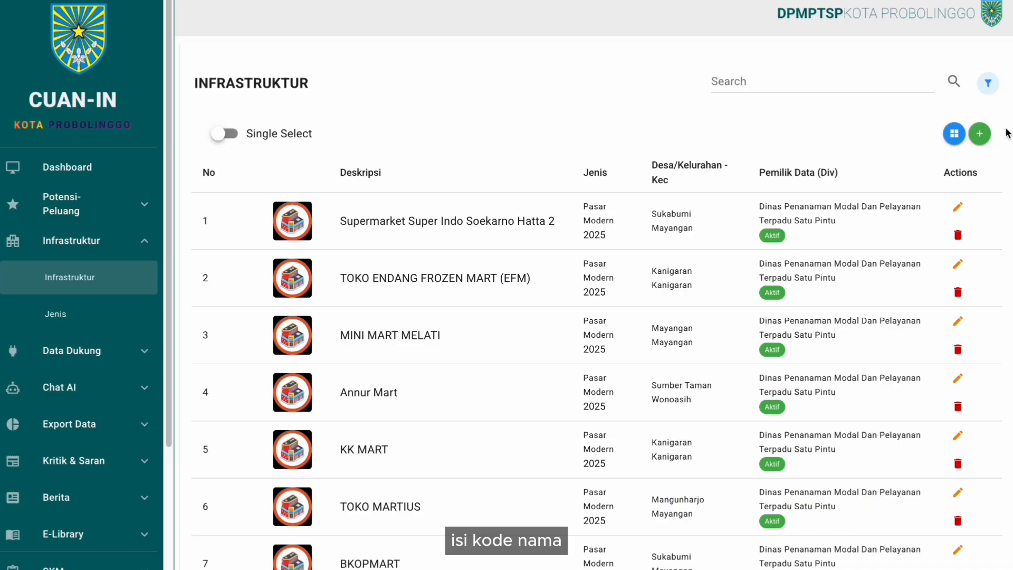
{"action": "left_click", "coordinate": [958, 207]}
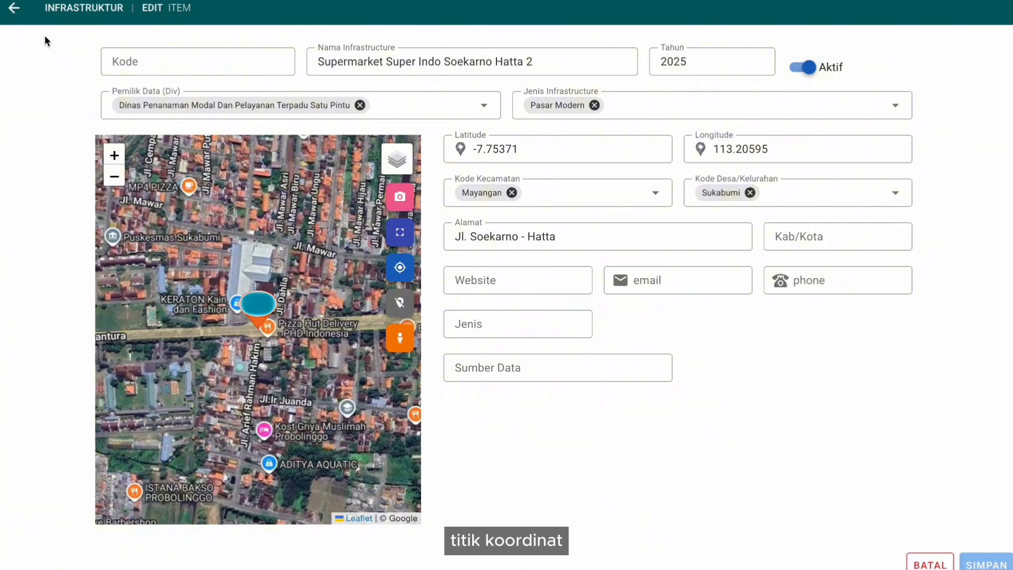
- Return to the infrastructure list and preview, then dismiss, the Import From Template Excel dialog
{"action": "left_click", "coordinate": [17, 12]}
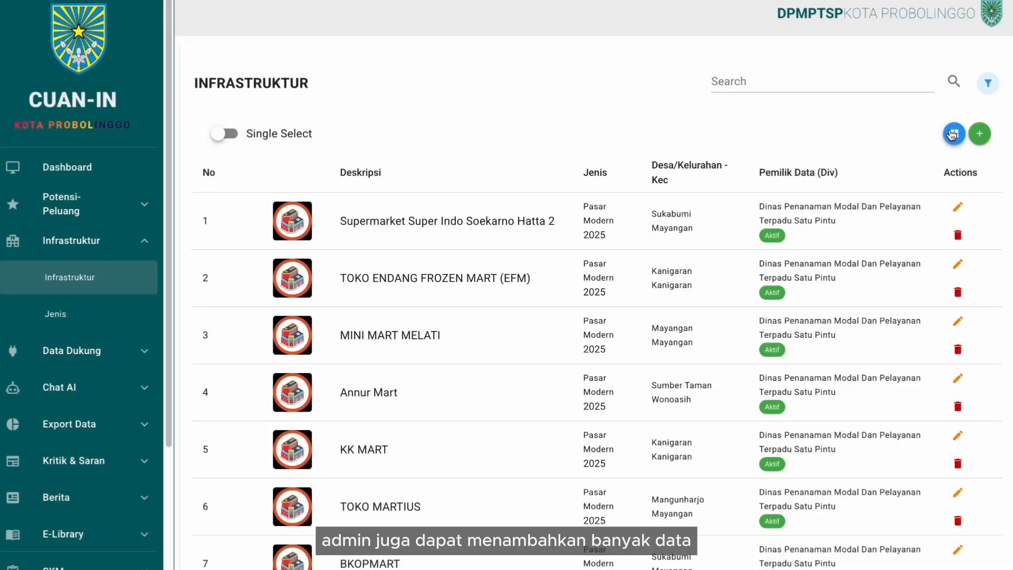
{"action": "left_click", "coordinate": [954, 135]}
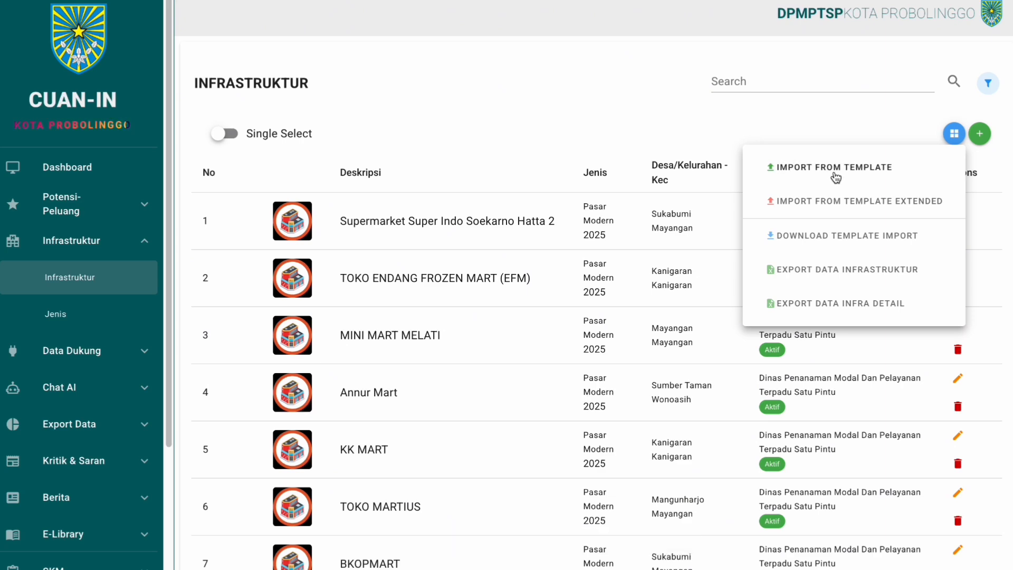
{"action": "left_click", "coordinate": [836, 168]}
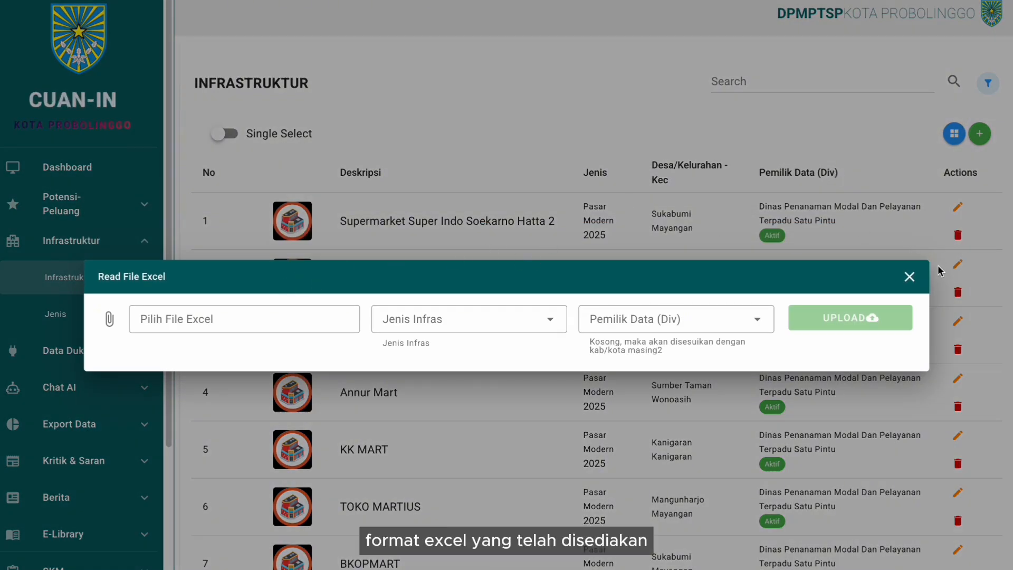
{"action": "left_click", "coordinate": [911, 278]}
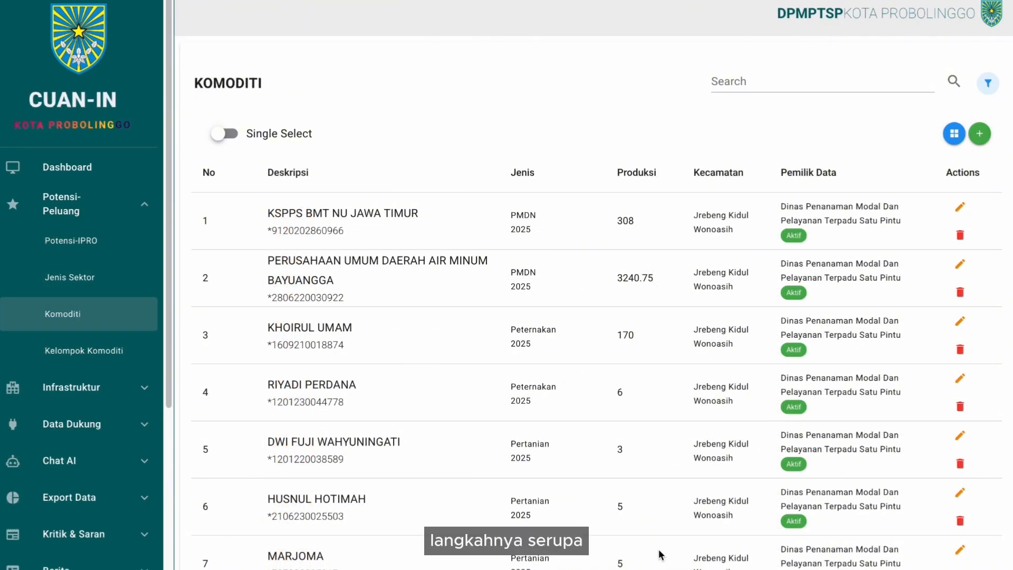
- Review the Peternakan commodity group details in Kelompok Komoditi, then close them
{"action": "left_click", "coordinate": [113, 353]}
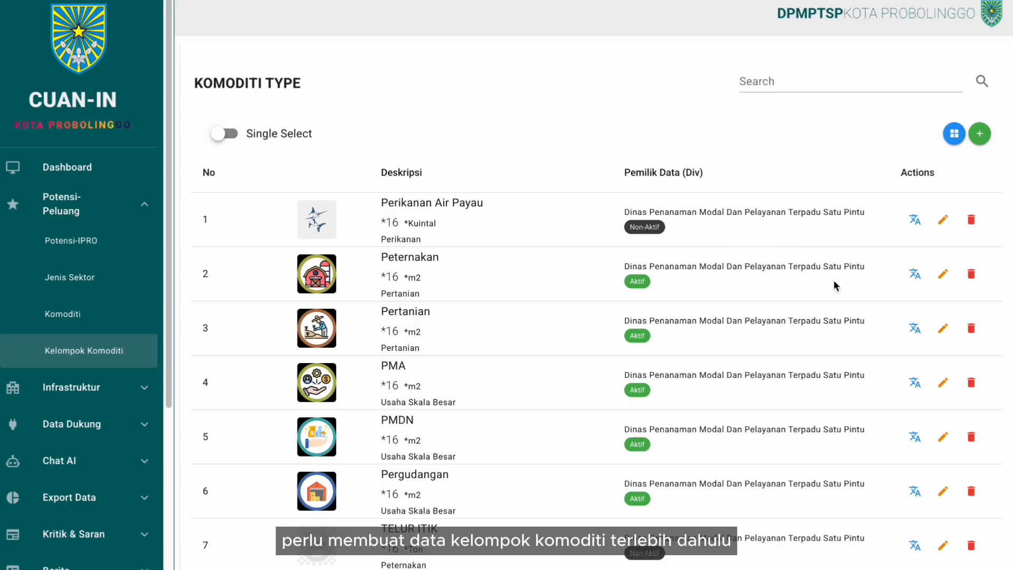
{"action": "left_click", "coordinate": [948, 277]}
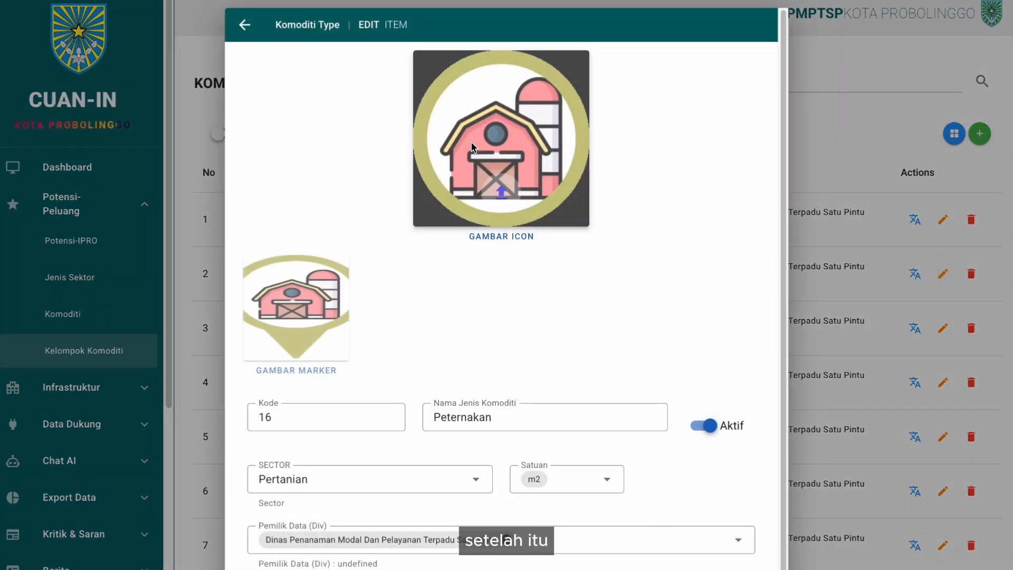
{"action": "left_click", "coordinate": [244, 27]}
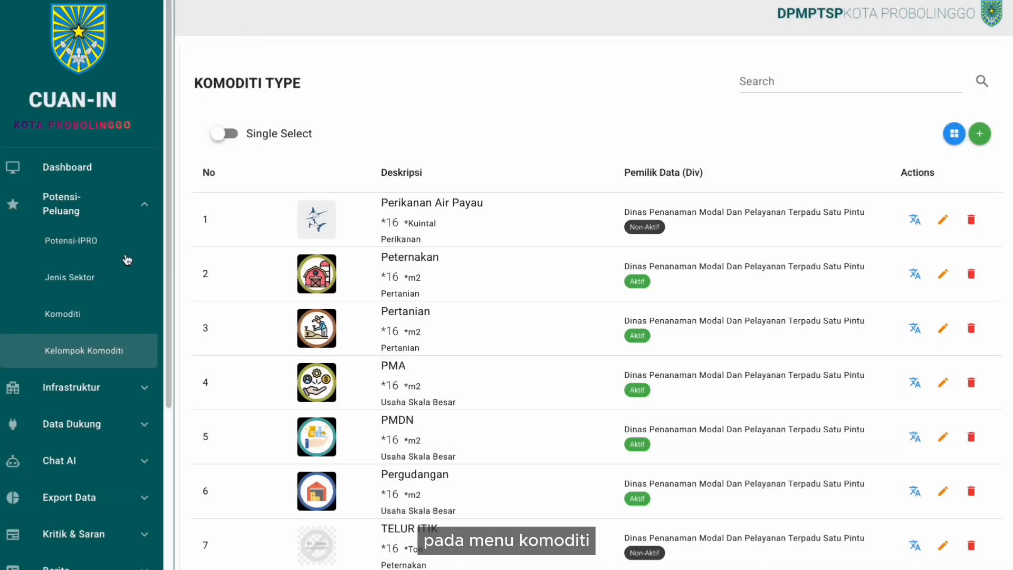
- Inspect a Komoditi record, return to the list, and start Import From Template
{"action": "left_click", "coordinate": [86, 315]}
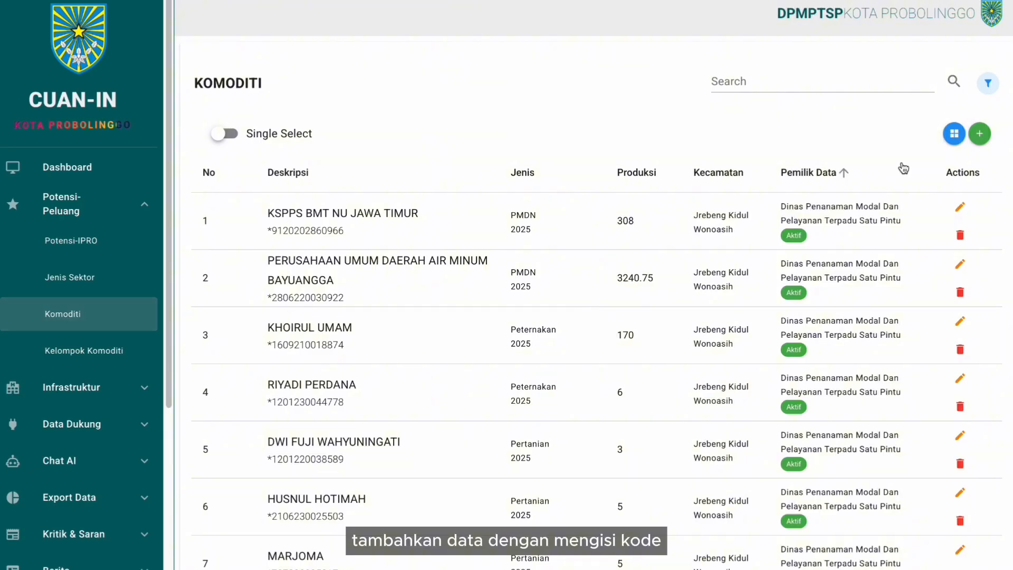
{"action": "left_click", "coordinate": [979, 138]}
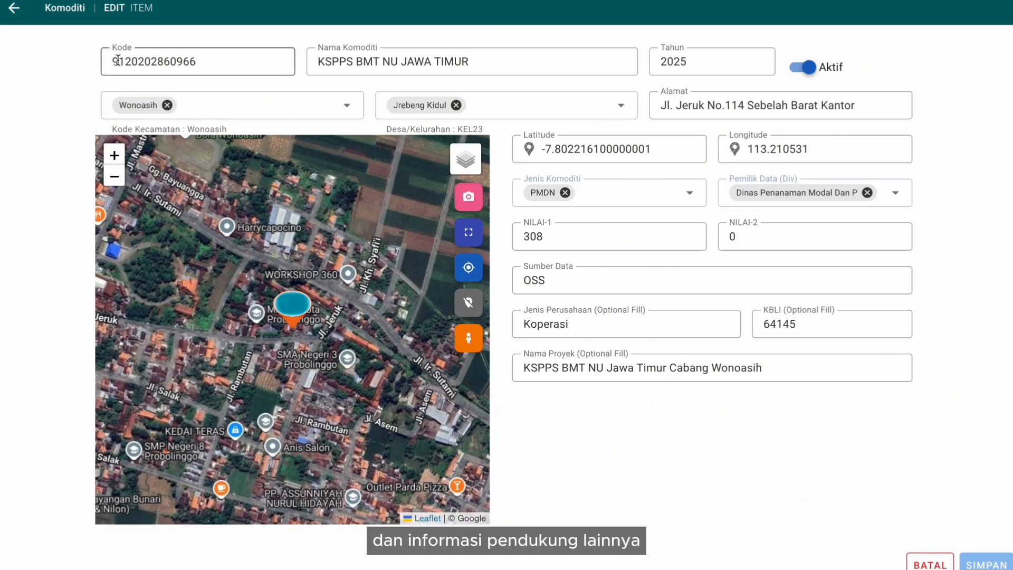
{"action": "left_click", "coordinate": [14, 18]}
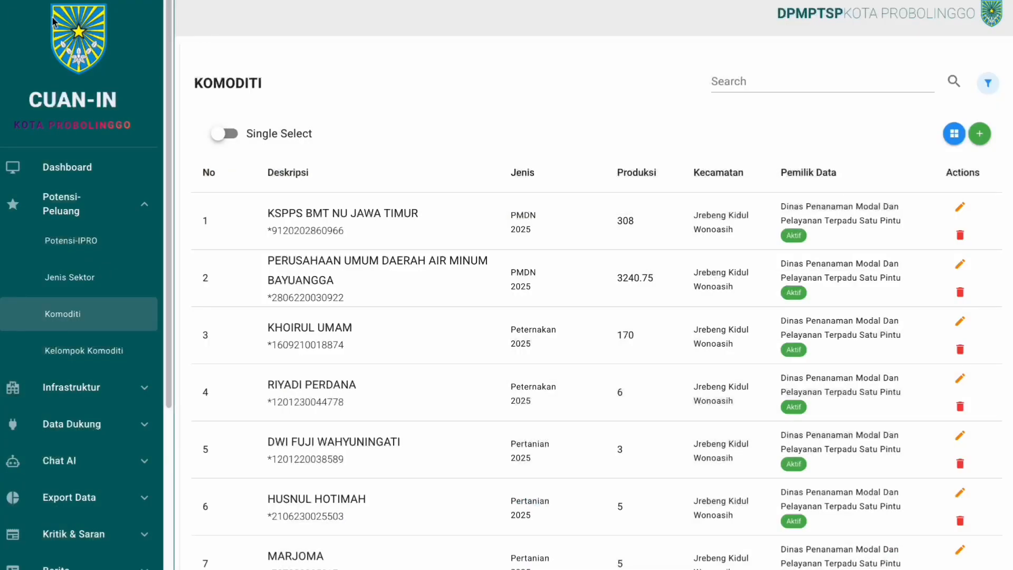
{"action": "left_click", "coordinate": [955, 135]}
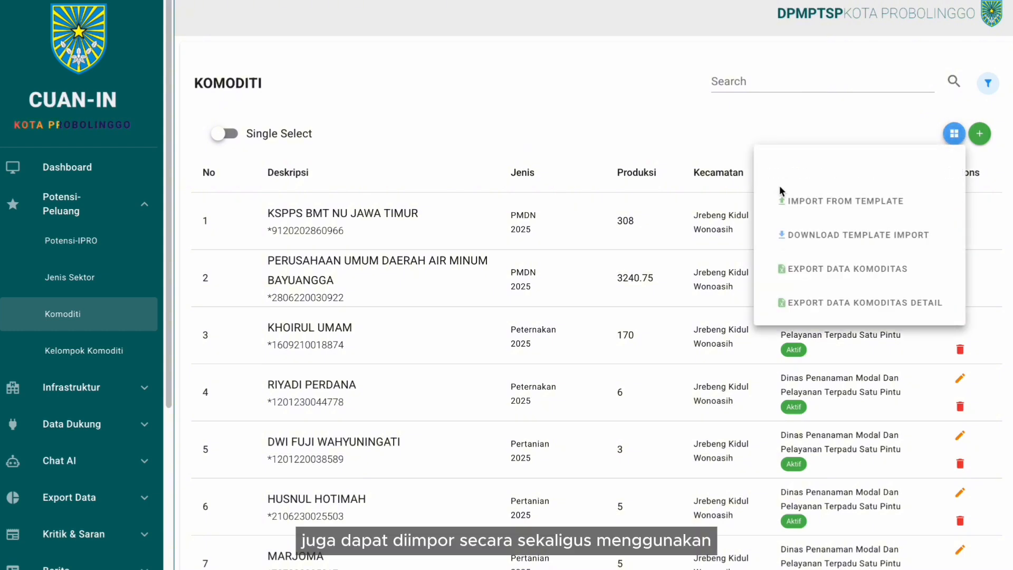
{"action": "left_click", "coordinate": [811, 209]}
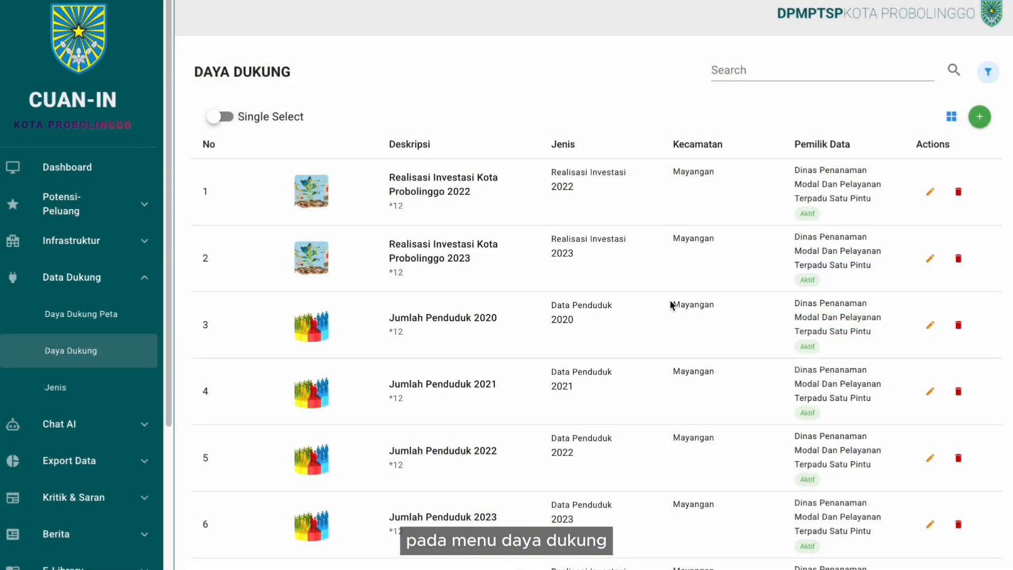
- Look at the UMK supporting data type, then go to the Daya Dukung records list
{"action": "left_click", "coordinate": [91, 390]}
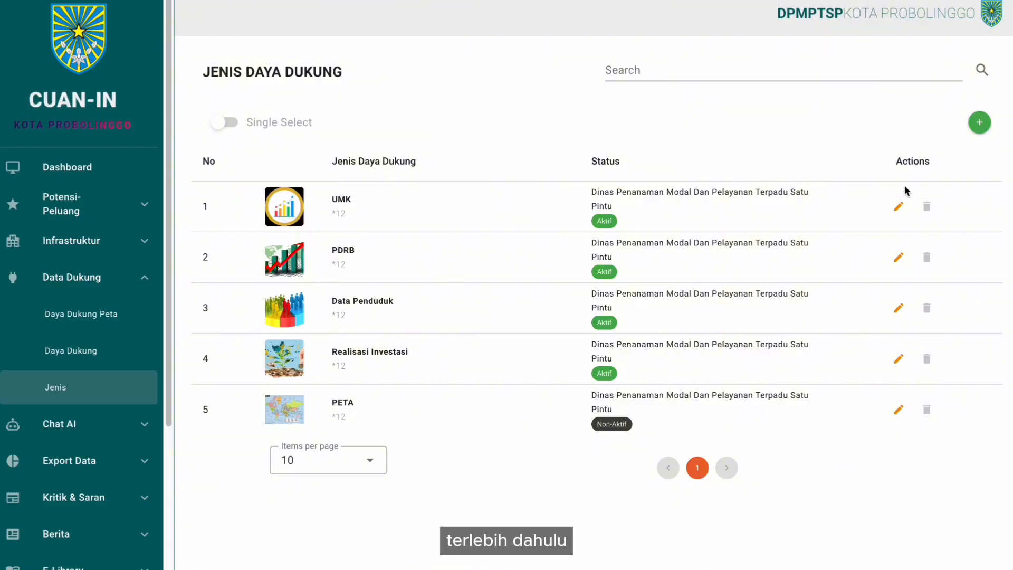
{"action": "left_click", "coordinate": [899, 207]}
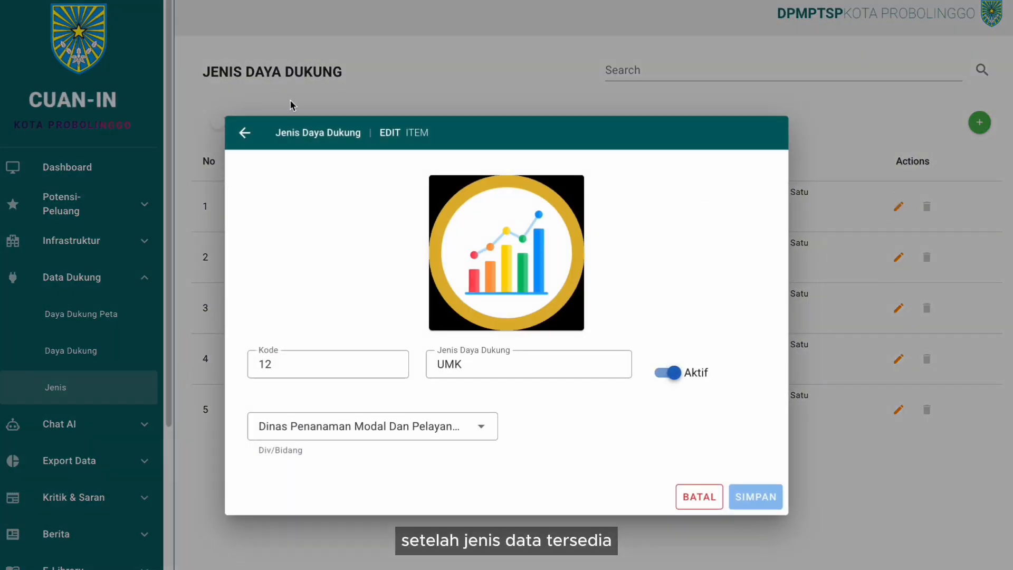
{"action": "left_click", "coordinate": [241, 135]}
{"action": "left_click", "coordinate": [111, 350]}
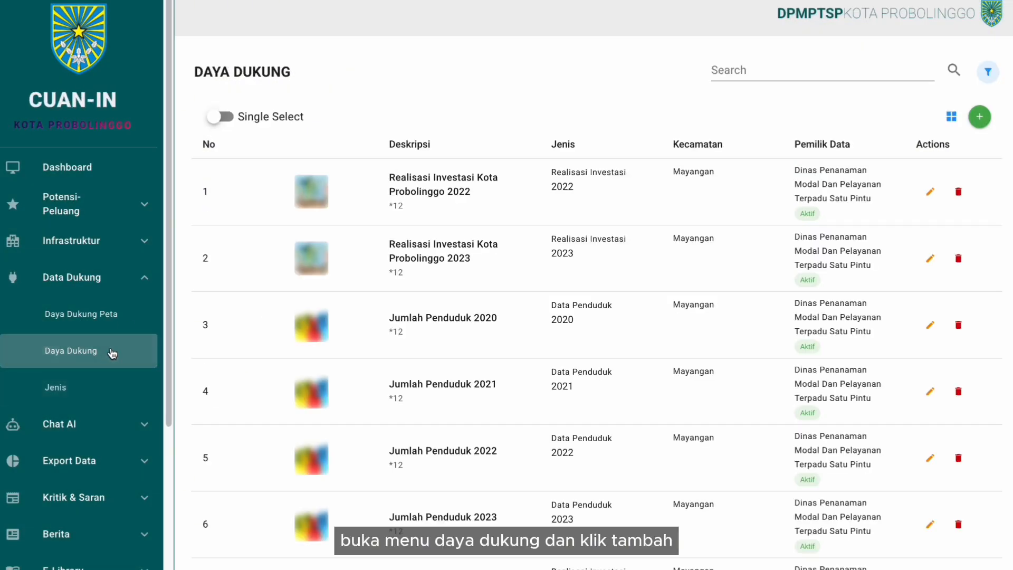
- Open the Realisasi Investasi Kota Probolinggo 2022 record and check its year, type and Mayangan district
{"action": "left_click", "coordinate": [978, 125]}
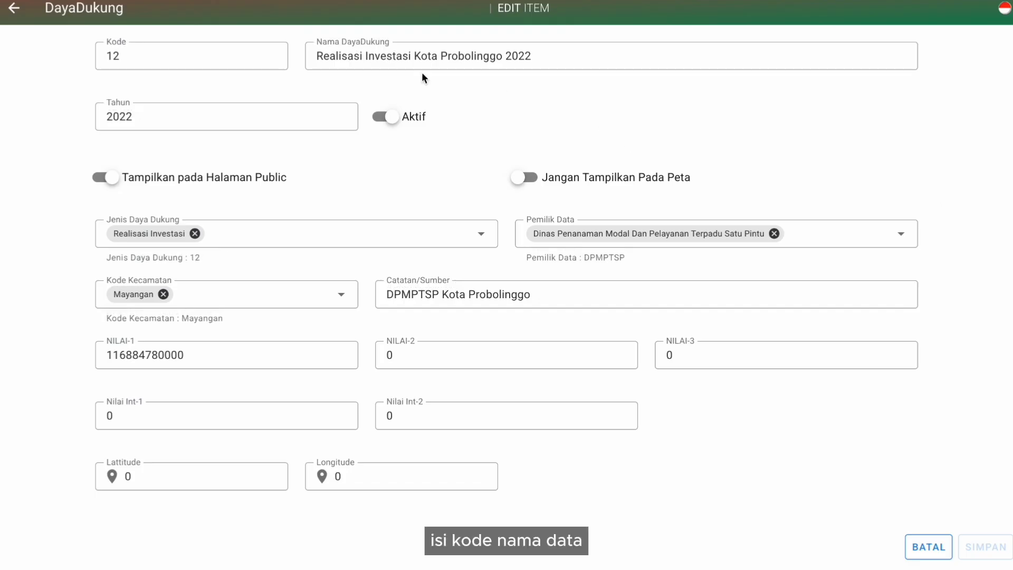
{"action": "left_click", "coordinate": [348, 119]}
{"action": "left_click", "coordinate": [271, 231]}
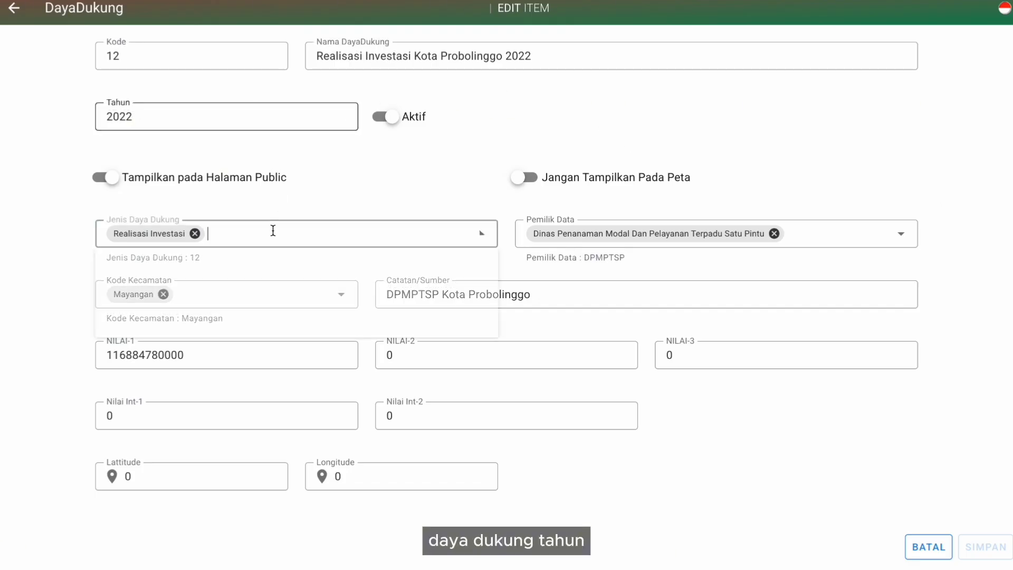
{"action": "left_click", "coordinate": [621, 207]}
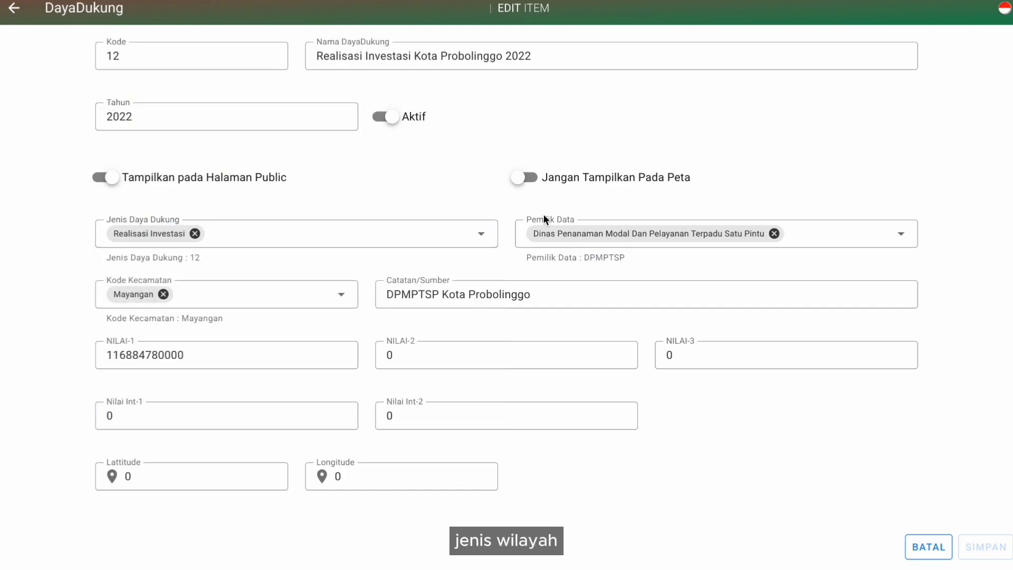
{"action": "left_click", "coordinate": [300, 297]}
{"action": "left_click", "coordinate": [353, 260]}
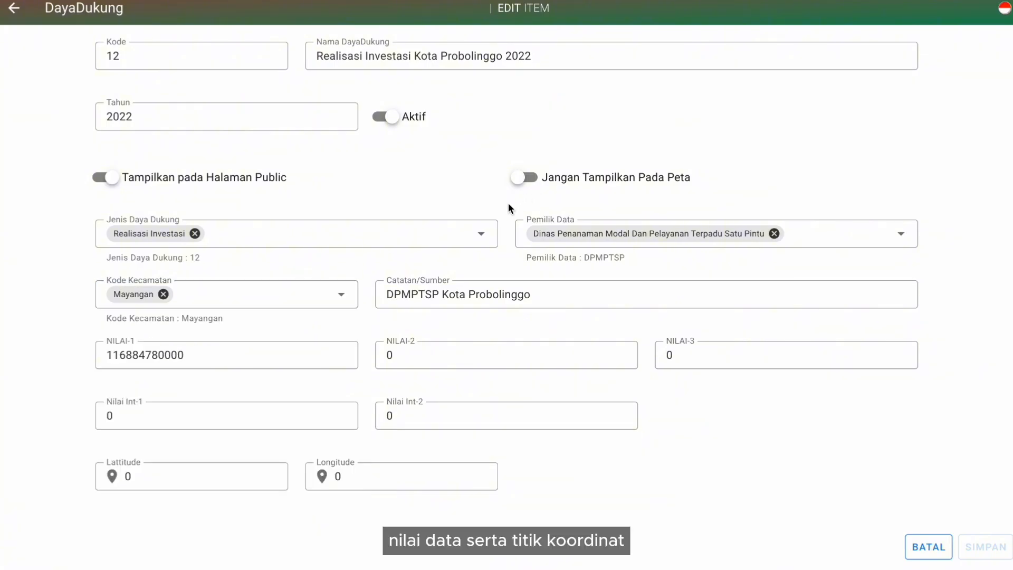
- Switch on 'Tampilkan Pada Peta', then leave the form discarding the changes
{"action": "left_click", "coordinate": [528, 185]}
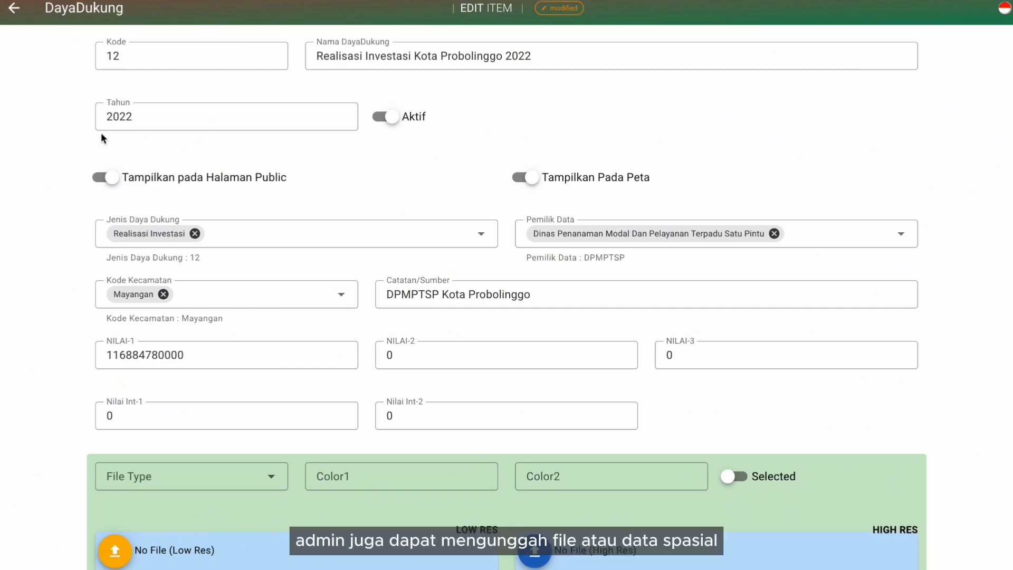
{"action": "left_click", "coordinate": [17, 9]}
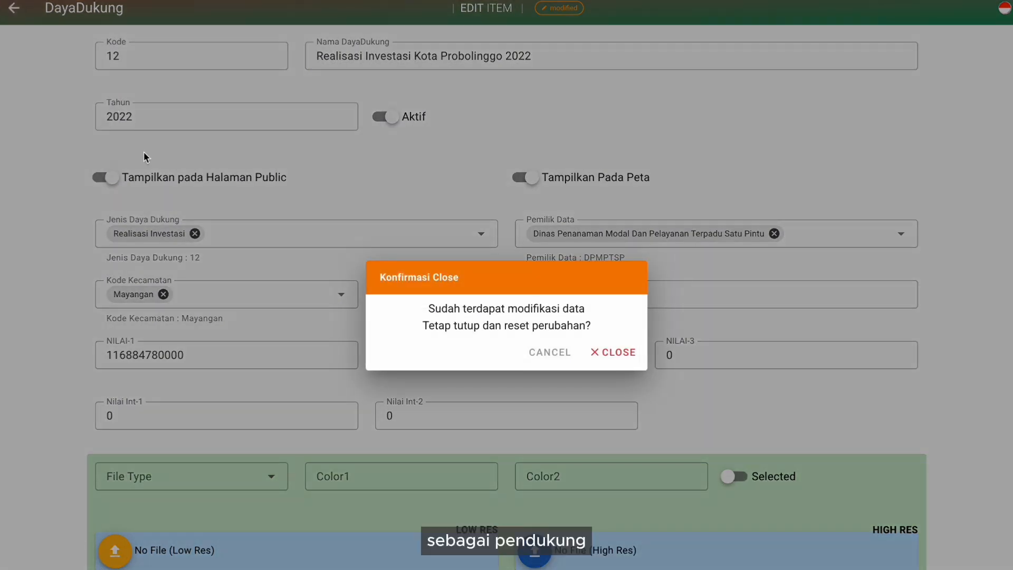
{"action": "left_click", "coordinate": [605, 356]}
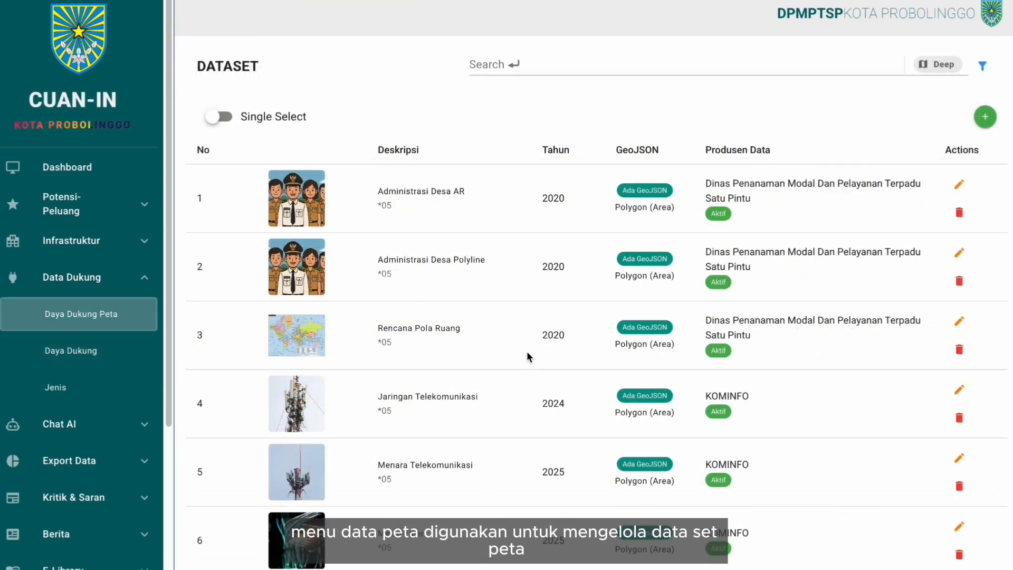
- Open the Administrasi Desa AR dataset form and zoom its GeoJSON map in twice on Probolinggo
{"action": "left_click", "coordinate": [986, 119]}
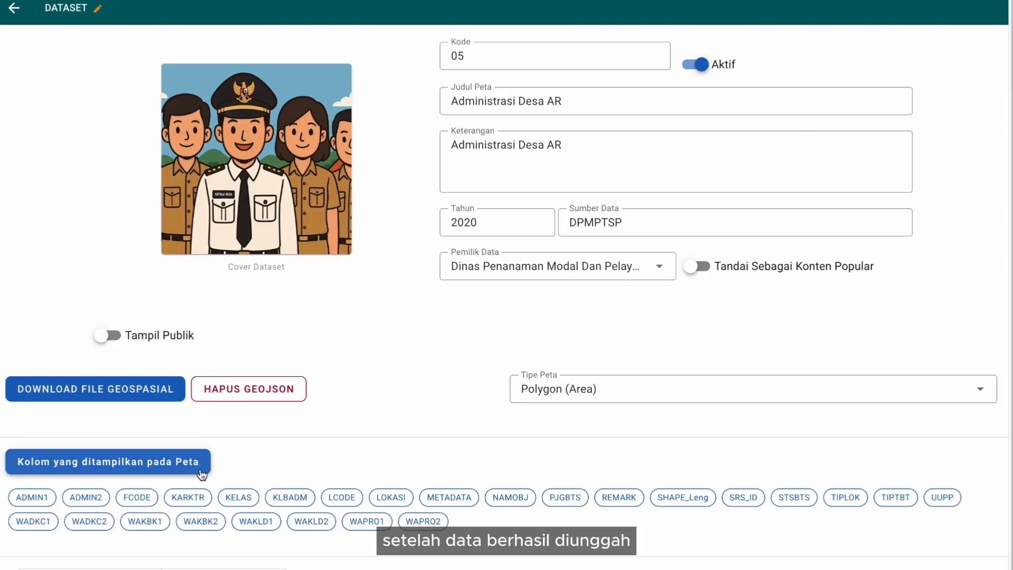
{"action": "scroll", "coordinate": [204, 464], "scroll_direction": "down", "scroll_amount": 1}
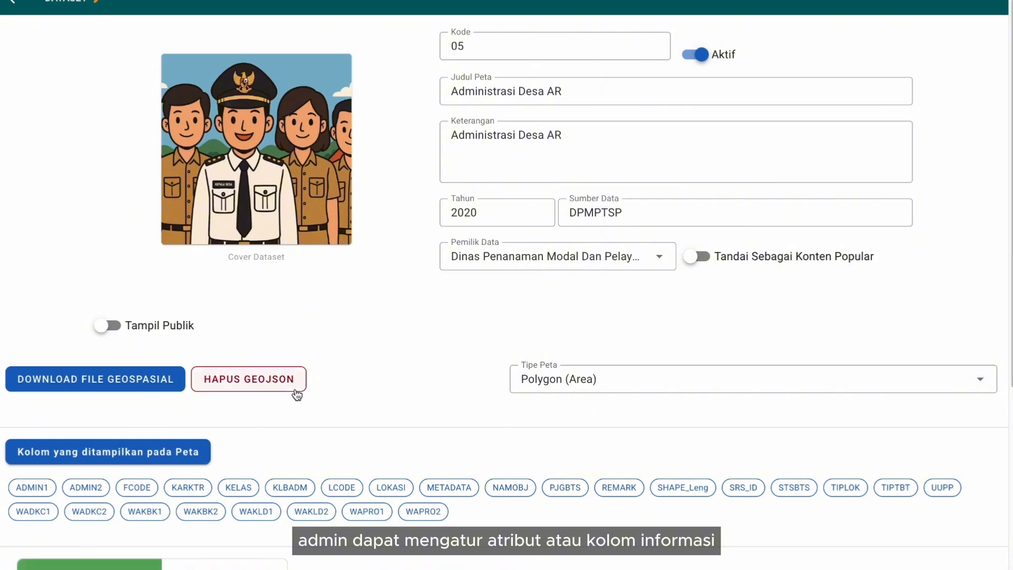
{"action": "scroll", "coordinate": [294, 391], "scroll_direction": "down", "scroll_amount": 5}
{"action": "scroll", "coordinate": [295, 389], "scroll_direction": "down", "scroll_amount": 3}
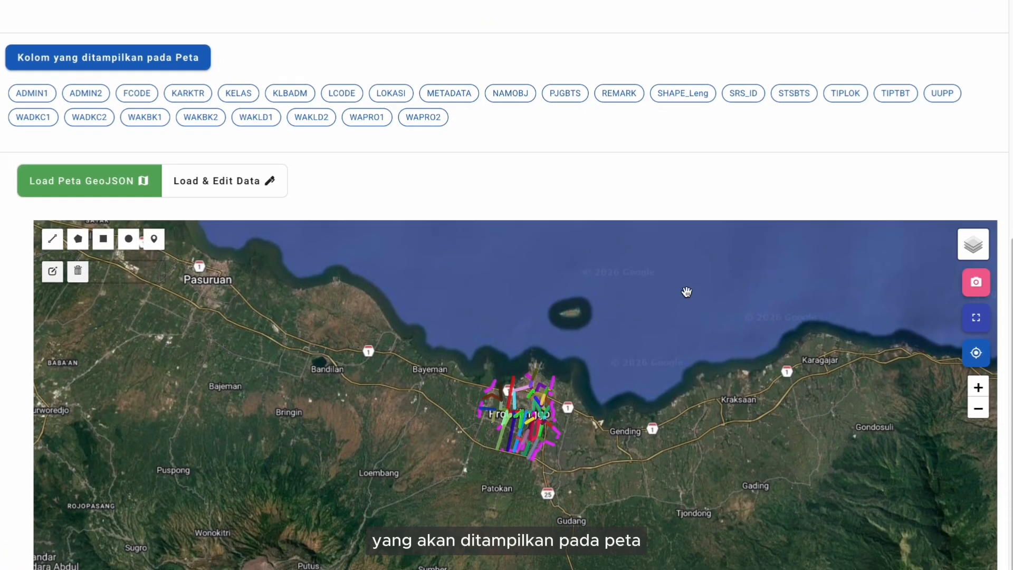
{"action": "left_click", "coordinate": [977, 387]}
{"action": "left_click", "coordinate": [977, 387]}
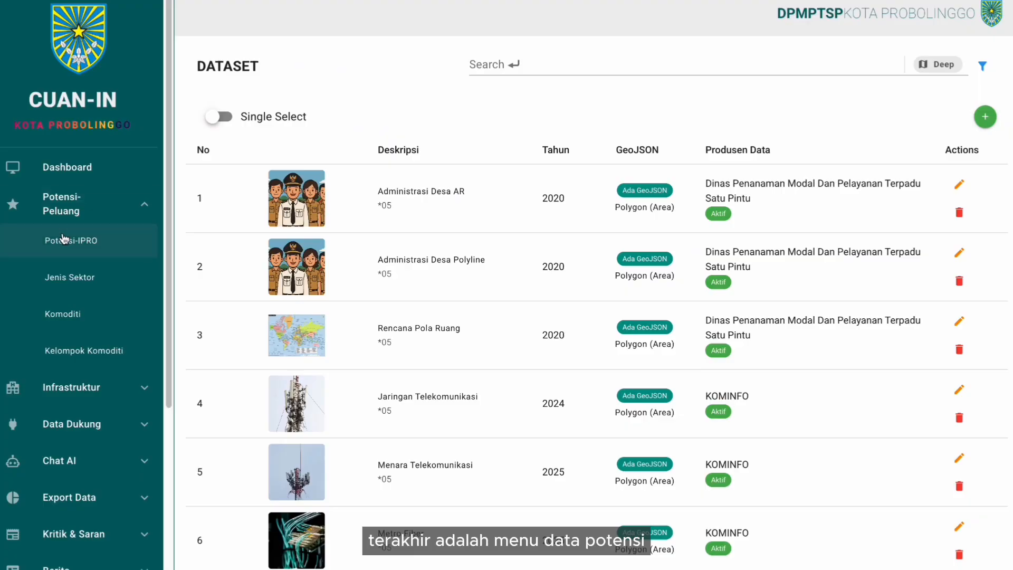
- Open the Potensi-IPRO list and scroll through the Pasar Agrobis/Agribis entry's details
{"action": "left_click", "coordinate": [63, 239]}
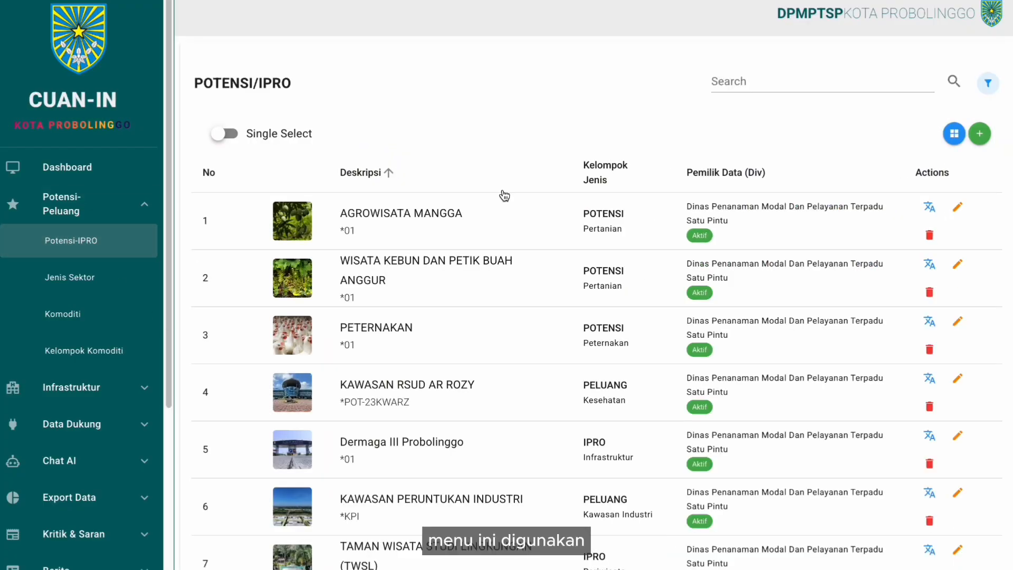
{"action": "scroll", "coordinate": [515, 212], "scroll_direction": "down", "scroll_amount": 1}
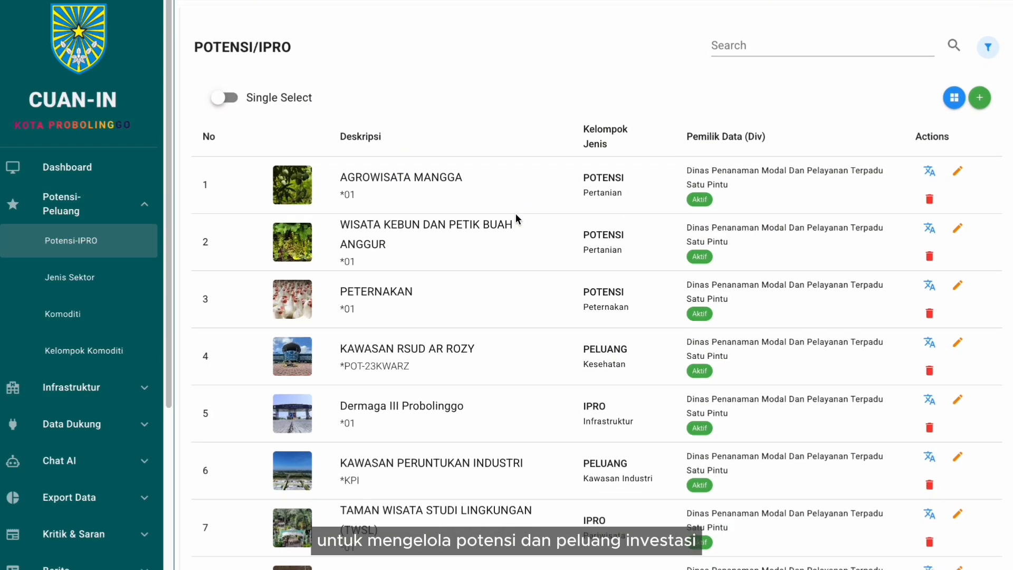
{"action": "scroll", "coordinate": [515, 213], "scroll_direction": "down", "scroll_amount": 1}
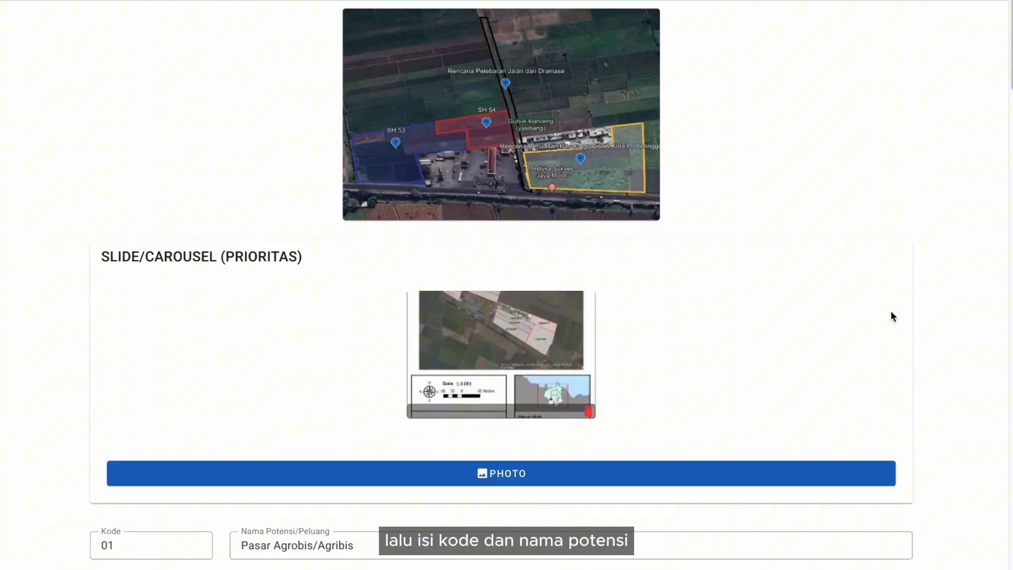
{"action": "scroll", "coordinate": [891, 317], "scroll_direction": "down", "scroll_amount": 2}
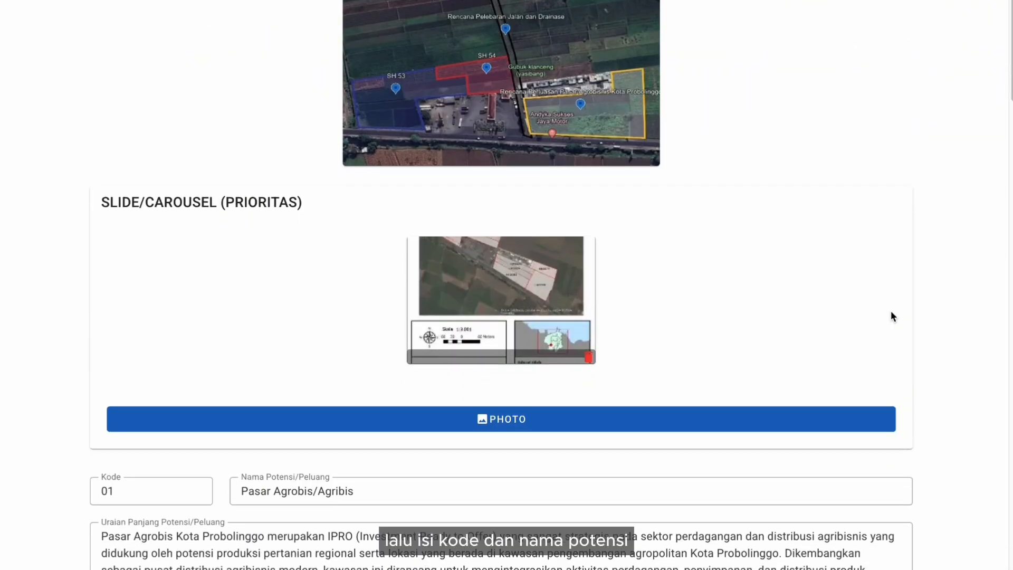
{"action": "scroll", "coordinate": [892, 316], "scroll_direction": "down", "scroll_amount": 3}
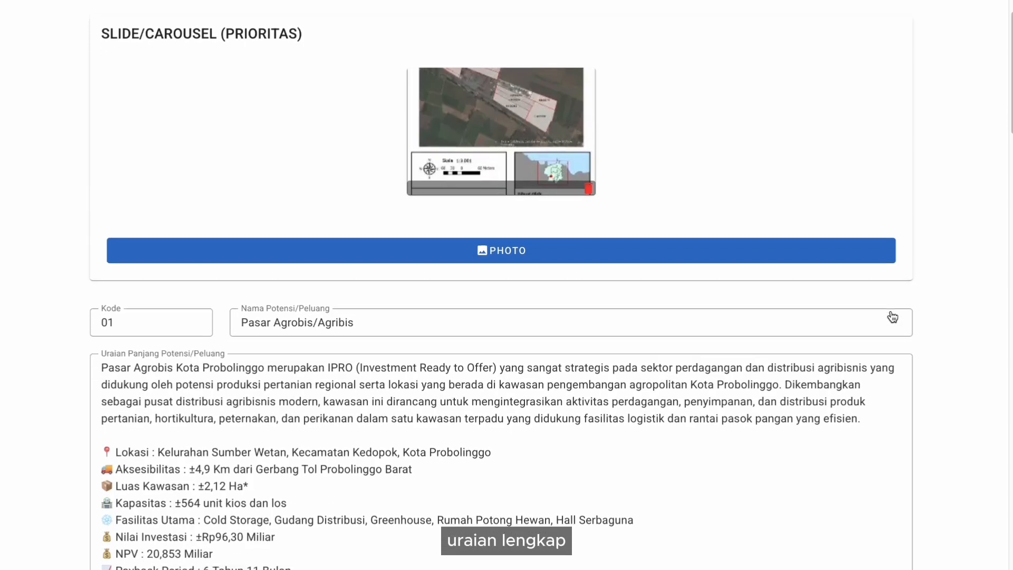
{"action": "scroll", "coordinate": [891, 316], "scroll_direction": "down", "scroll_amount": 7}
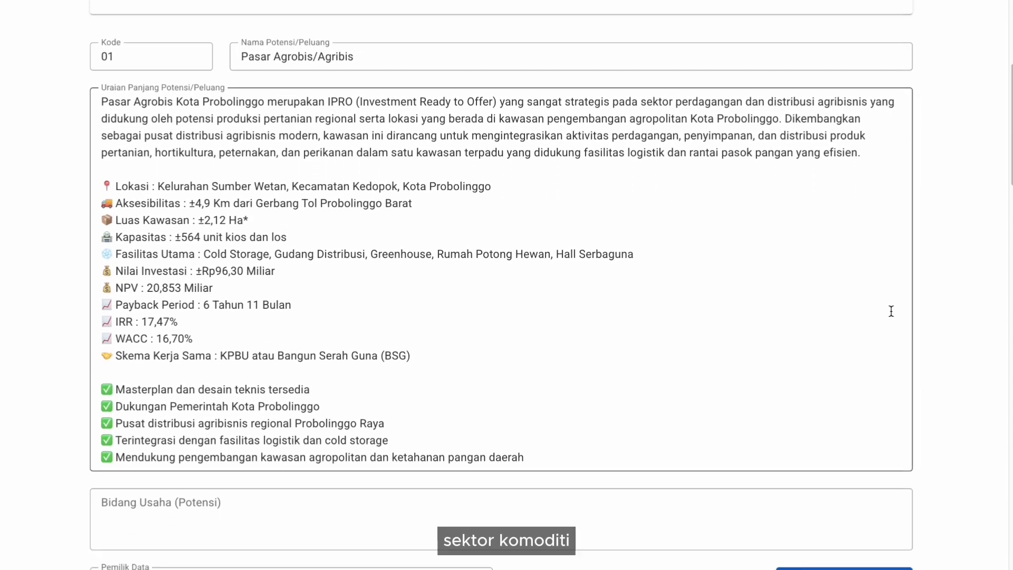
{"action": "scroll", "coordinate": [892, 311], "scroll_direction": "down", "scroll_amount": 3}
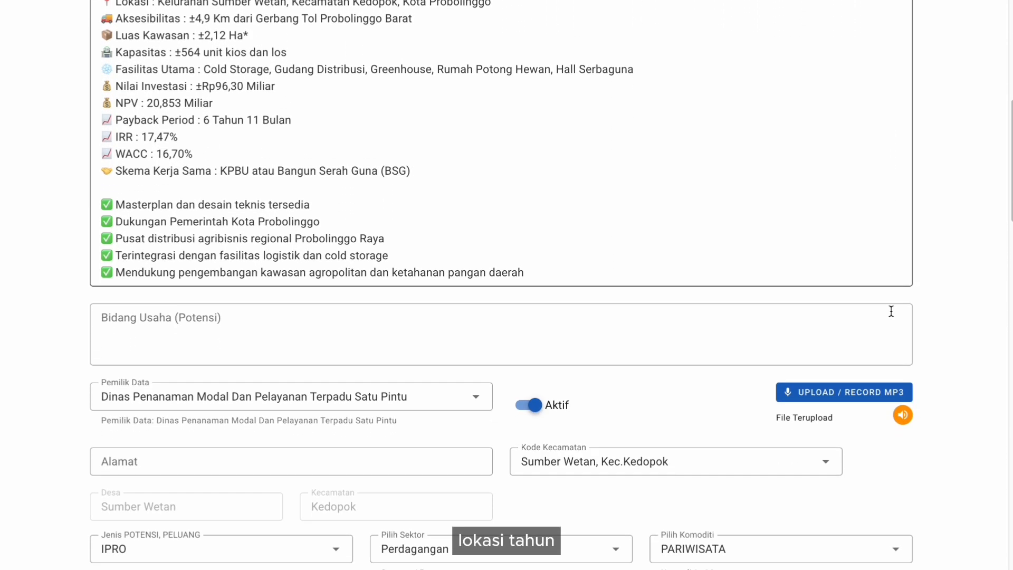
{"action": "scroll", "coordinate": [891, 311], "scroll_direction": "down", "scroll_amount": 3}
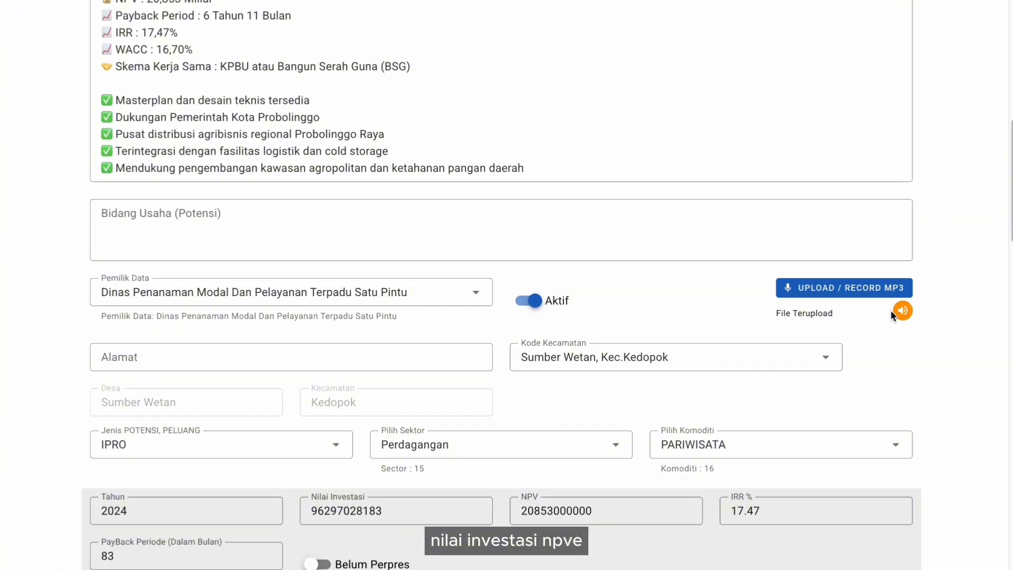
{"action": "scroll", "coordinate": [892, 316], "scroll_direction": "down", "scroll_amount": 3}
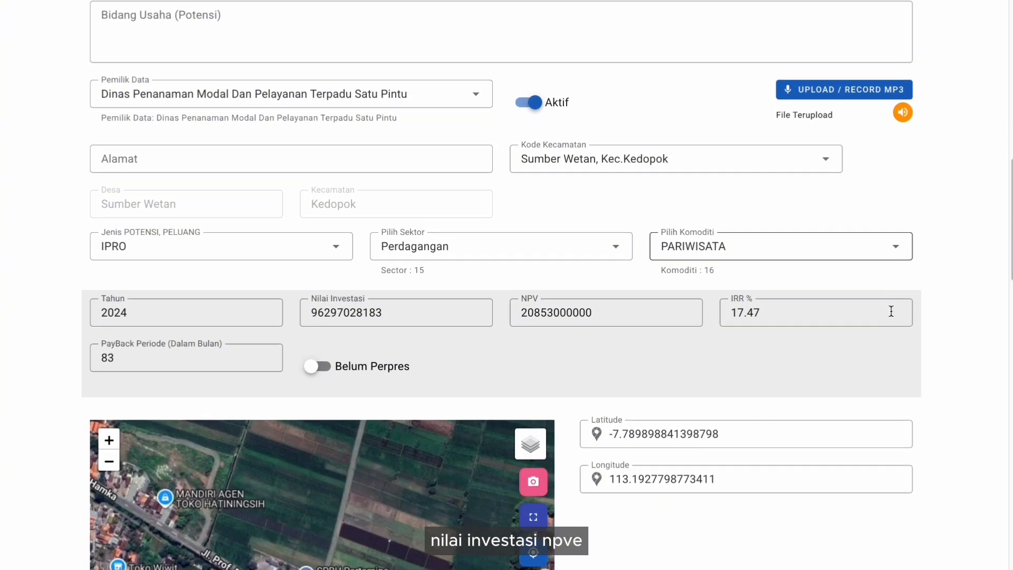
{"action": "scroll", "coordinate": [890, 315], "scroll_direction": "down", "scroll_amount": 2}
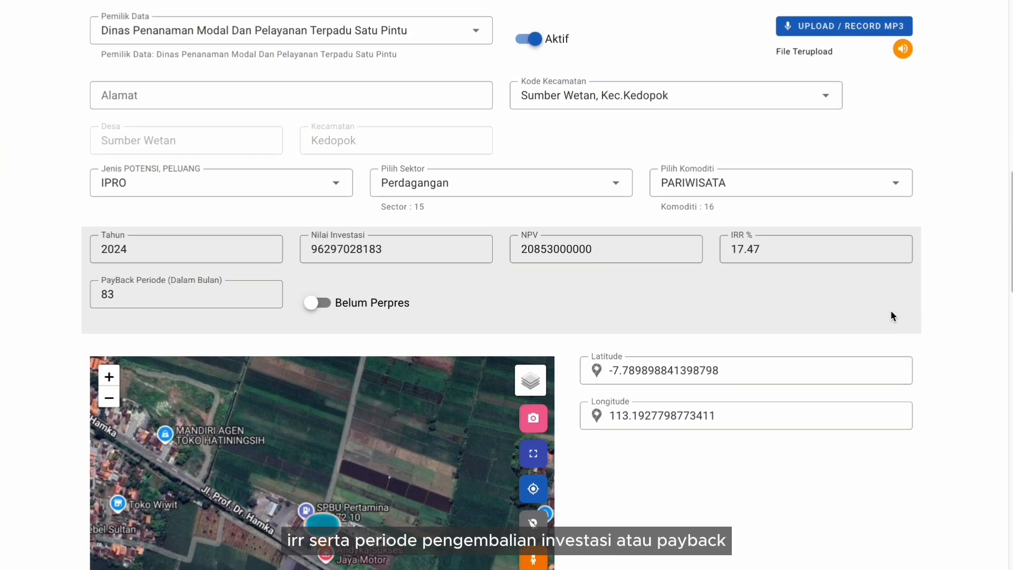
{"action": "scroll", "coordinate": [891, 311], "scroll_direction": "down", "scroll_amount": 2}
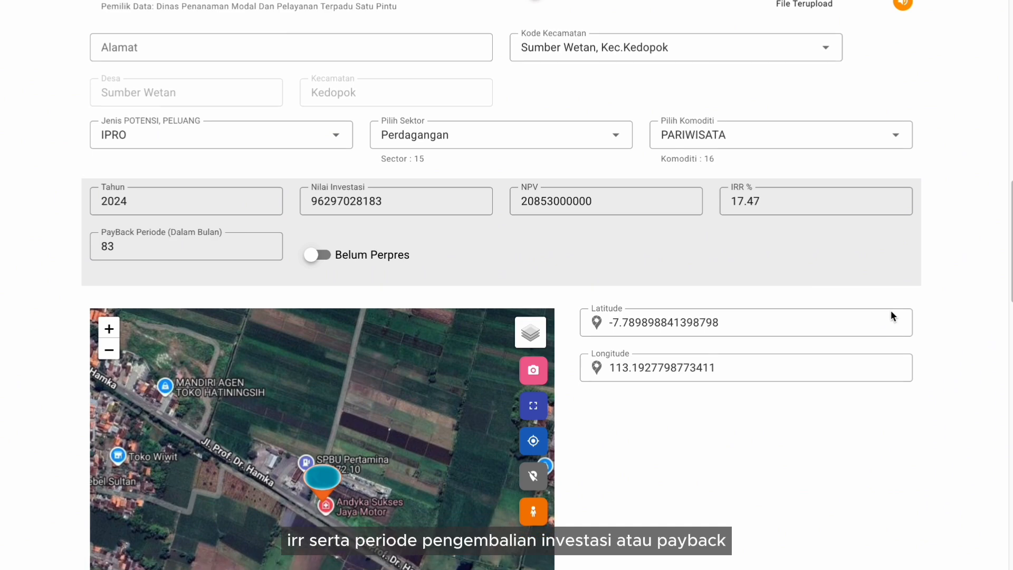
{"action": "scroll", "coordinate": [891, 311], "scroll_direction": "down", "scroll_amount": 4}
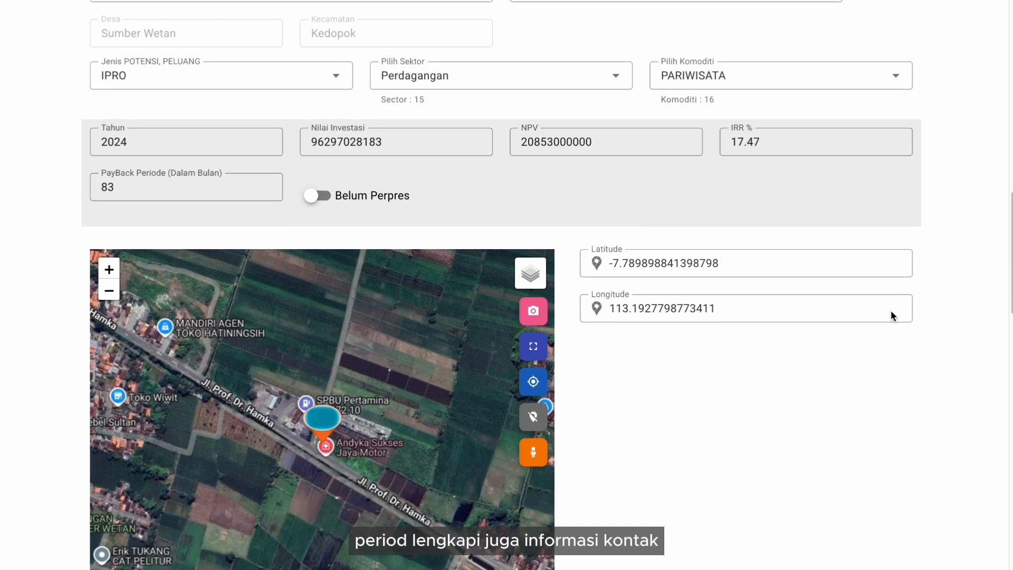
{"action": "scroll", "coordinate": [890, 316], "scroll_direction": "down", "scroll_amount": 5}
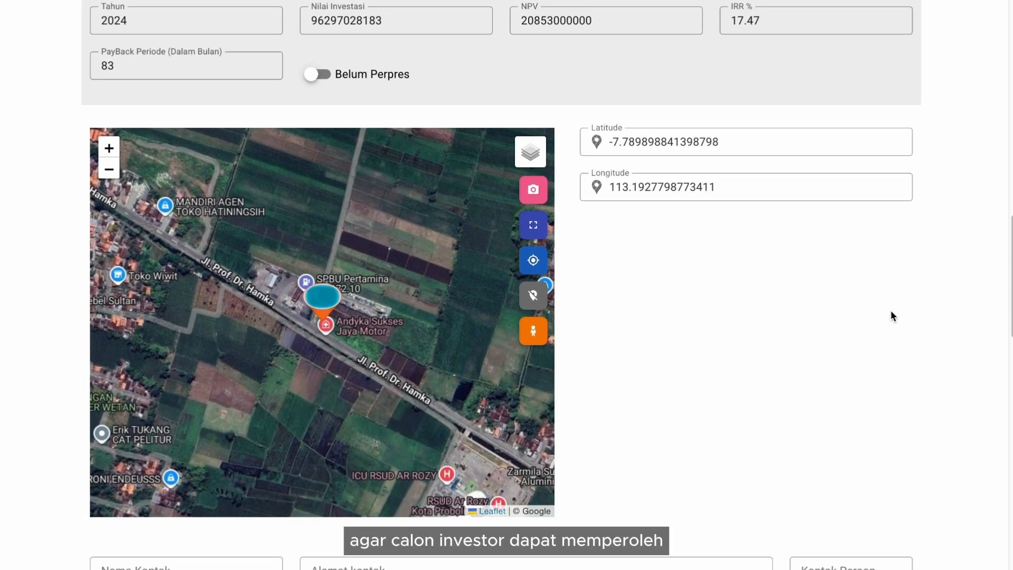
{"action": "scroll", "coordinate": [891, 316], "scroll_direction": "down", "scroll_amount": 1}
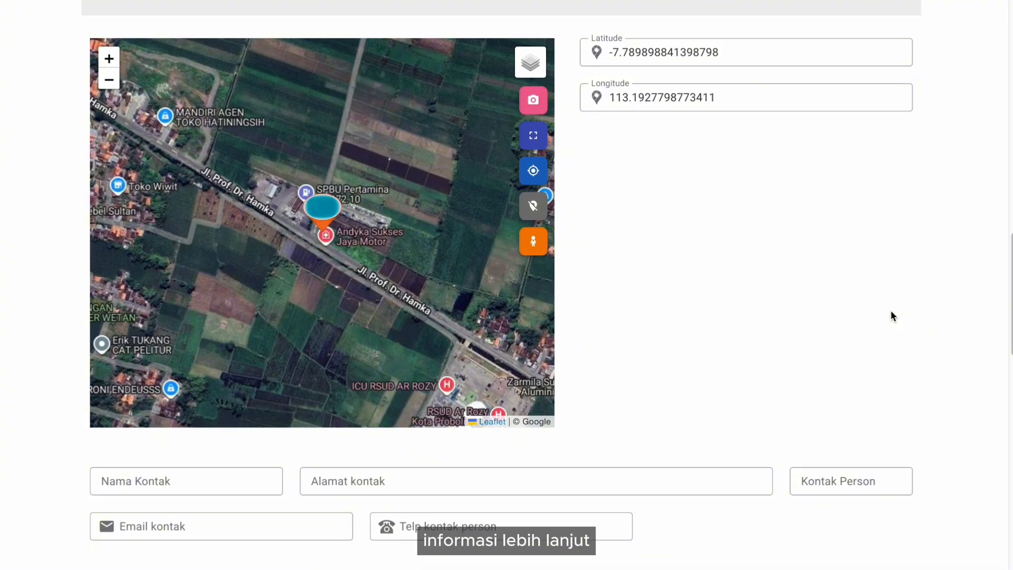
{"action": "scroll", "coordinate": [891, 315], "scroll_direction": "up", "scroll_amount": 1}
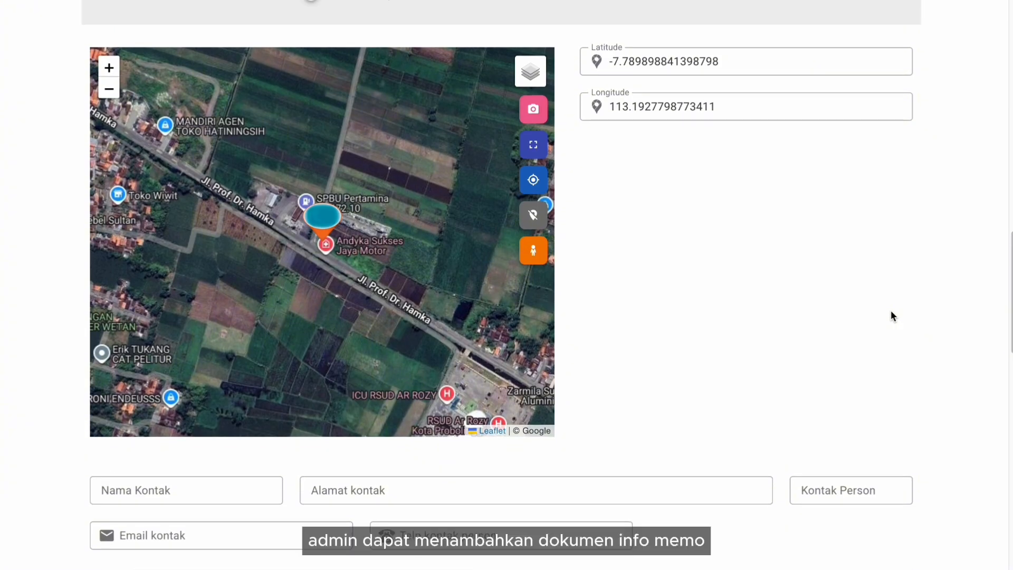
{"action": "scroll", "coordinate": [890, 312], "scroll_direction": "down", "scroll_amount": 10}
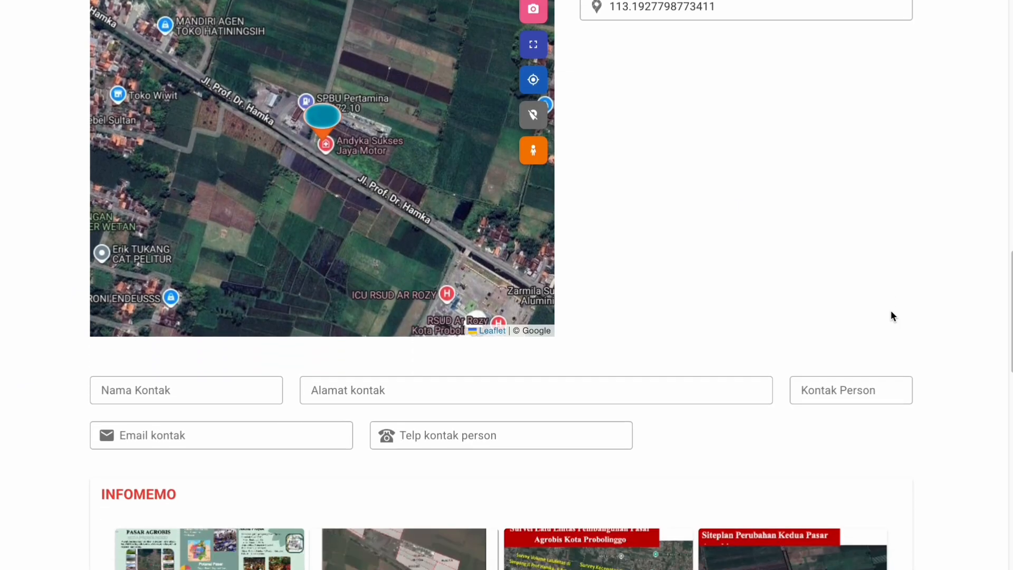
{"action": "scroll", "coordinate": [891, 312], "scroll_direction": "down", "scroll_amount": 13}
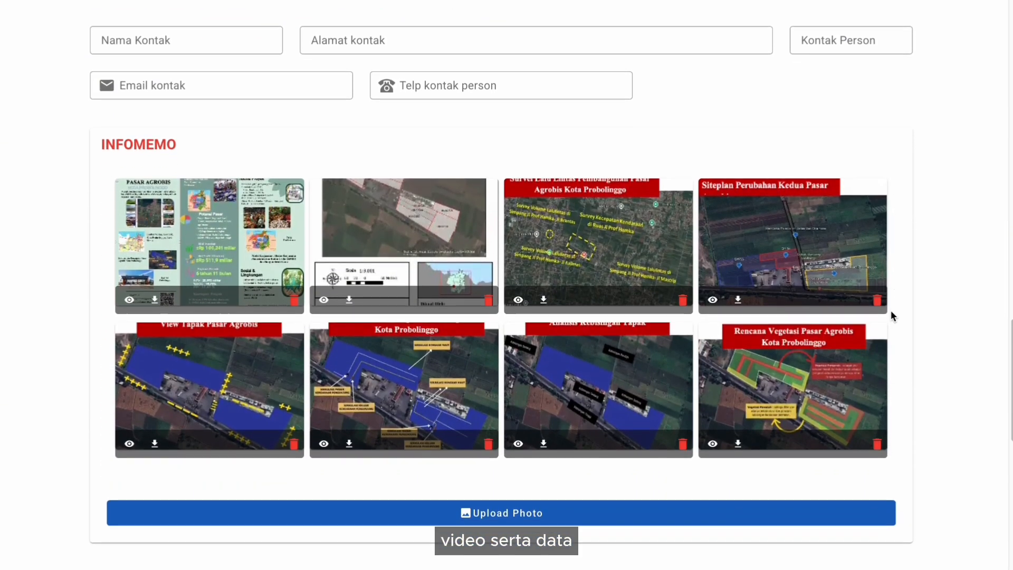
{"action": "scroll", "coordinate": [891, 315], "scroll_direction": "down", "scroll_amount": 3}
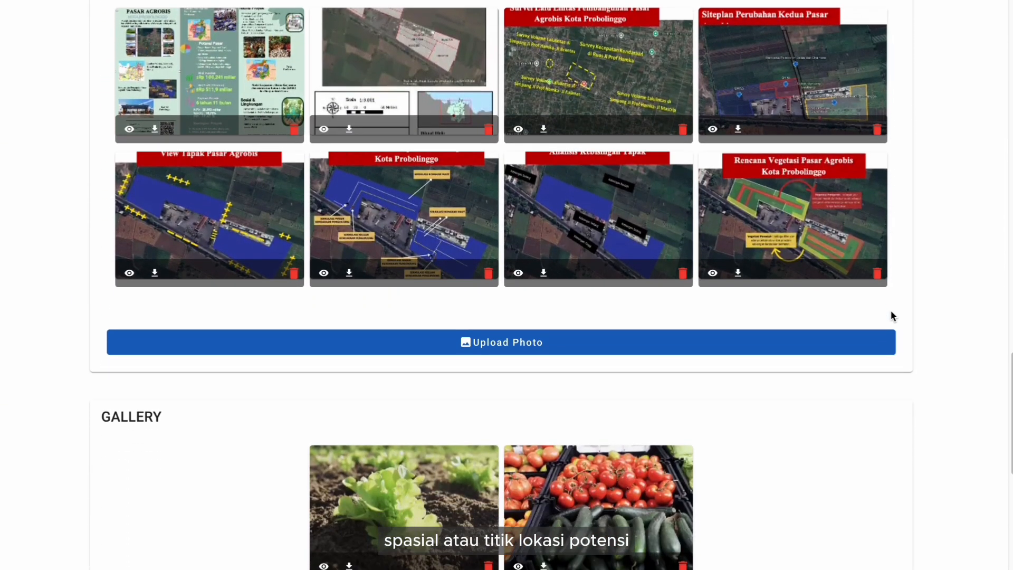
{"action": "scroll", "coordinate": [892, 315], "scroll_direction": "down", "scroll_amount": 1}
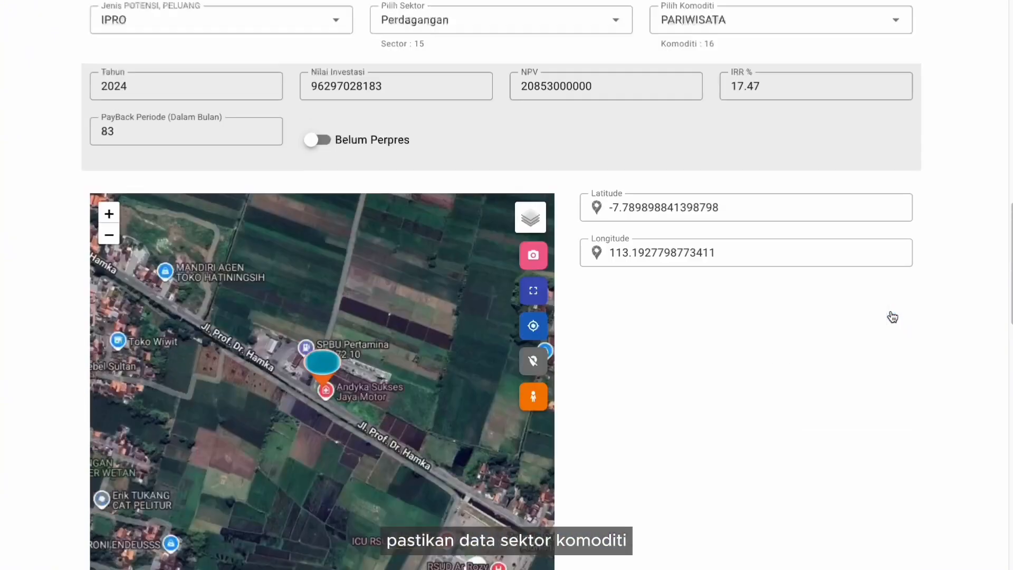
{"action": "scroll", "coordinate": [890, 315], "scroll_direction": "up", "scroll_amount": 5}
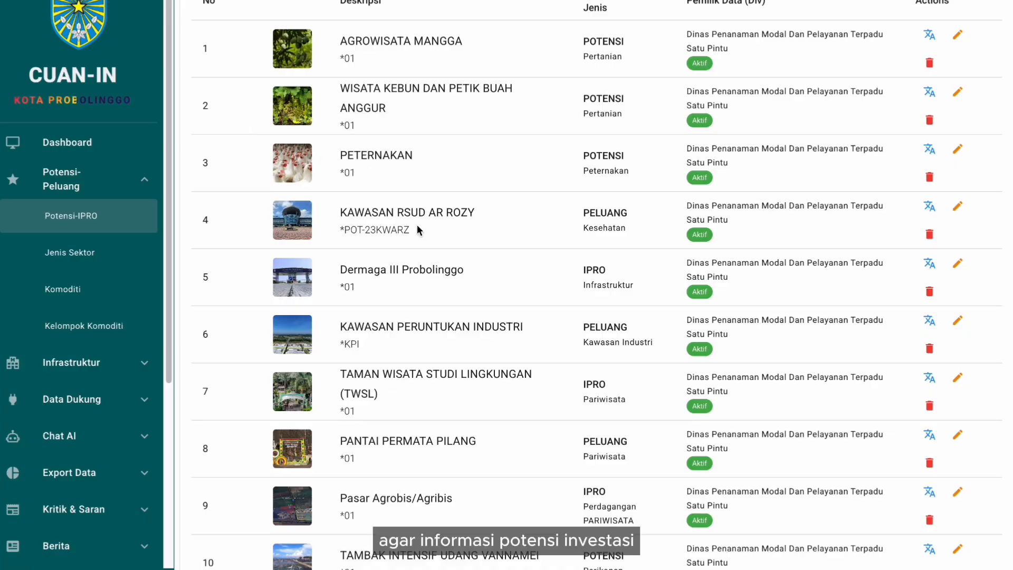
{"action": "scroll", "coordinate": [418, 230], "scroll_direction": "up", "scroll_amount": 3}
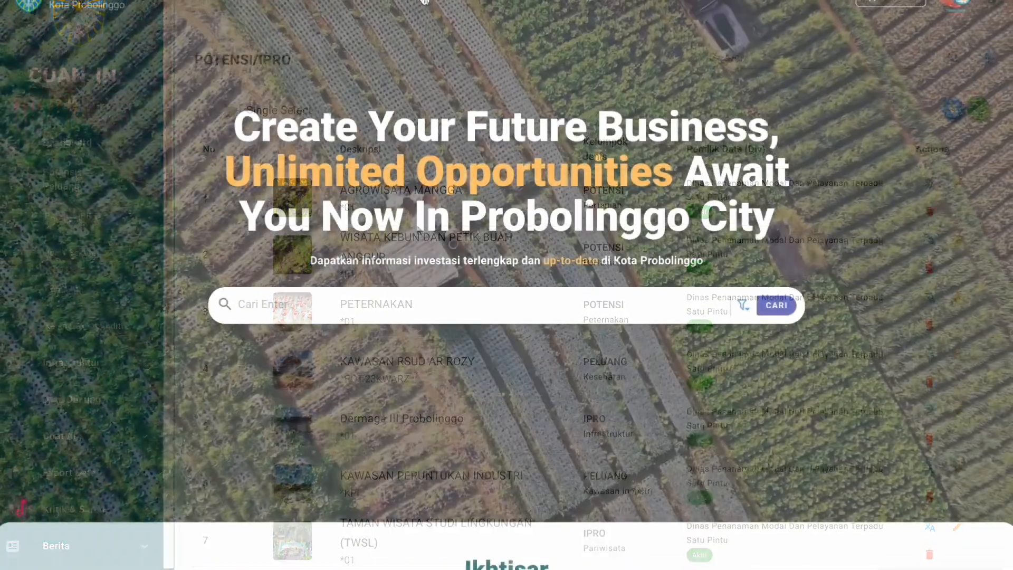